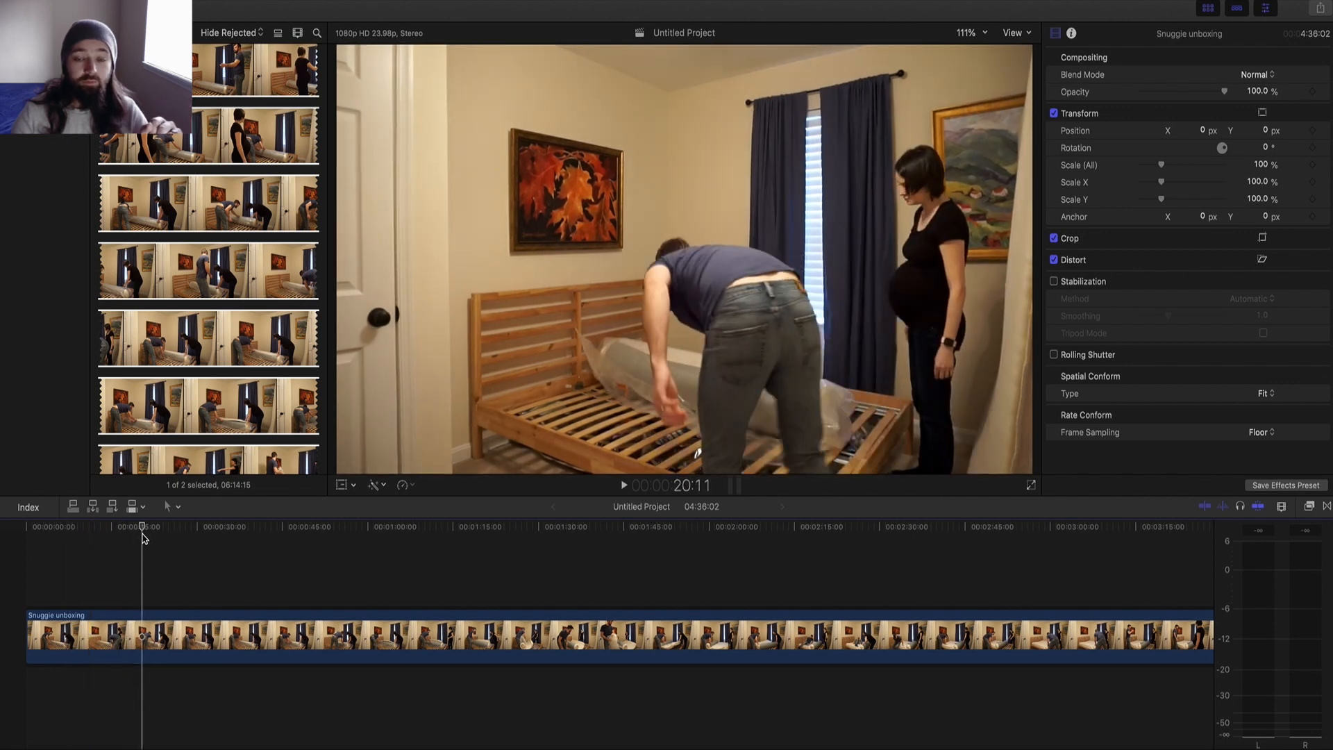
Scrub through the start of the Snuggie unboxing clip and park the playhead at 14:00.
left_click_drag(139, 533, 118, 562)
scroll(121, 563, "right", 1)
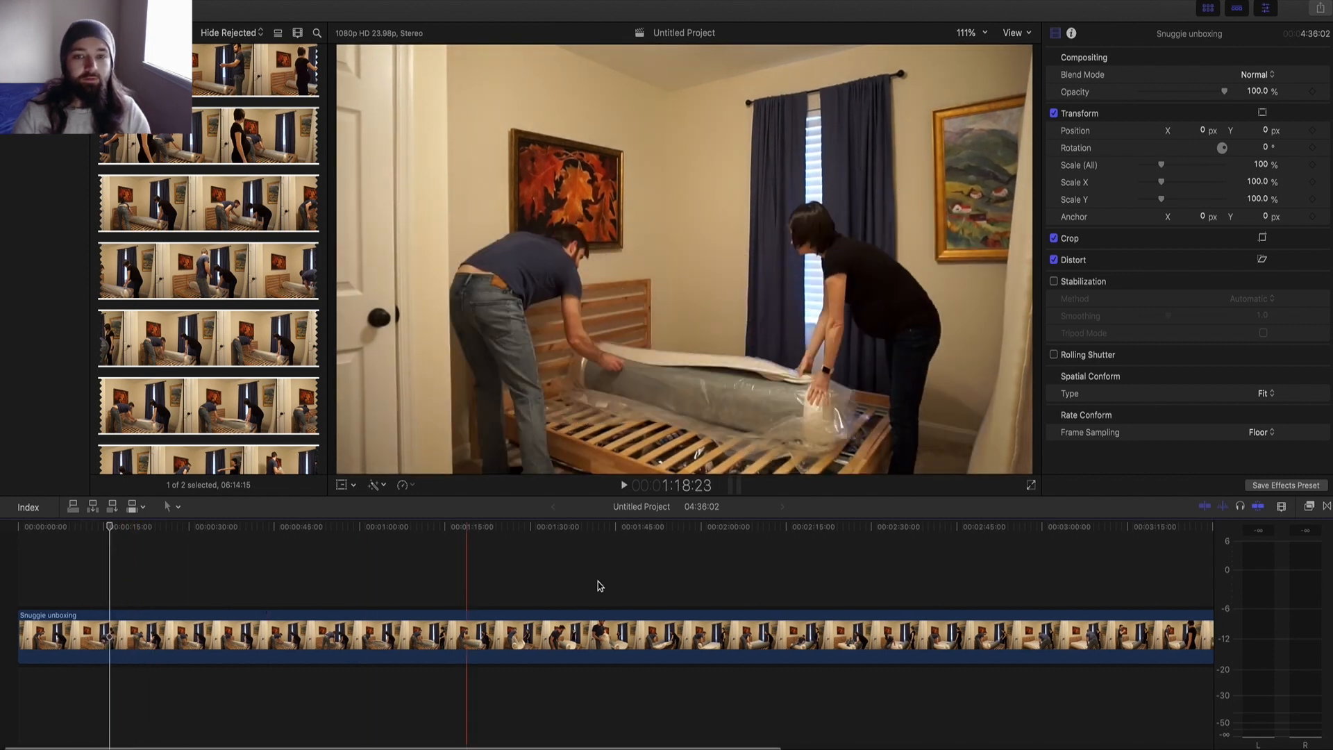
mouse_move(127, 526)
left_mouse_down()
mouse_move(80, 544)
mouse_move(144, 544)
left_mouse_up()
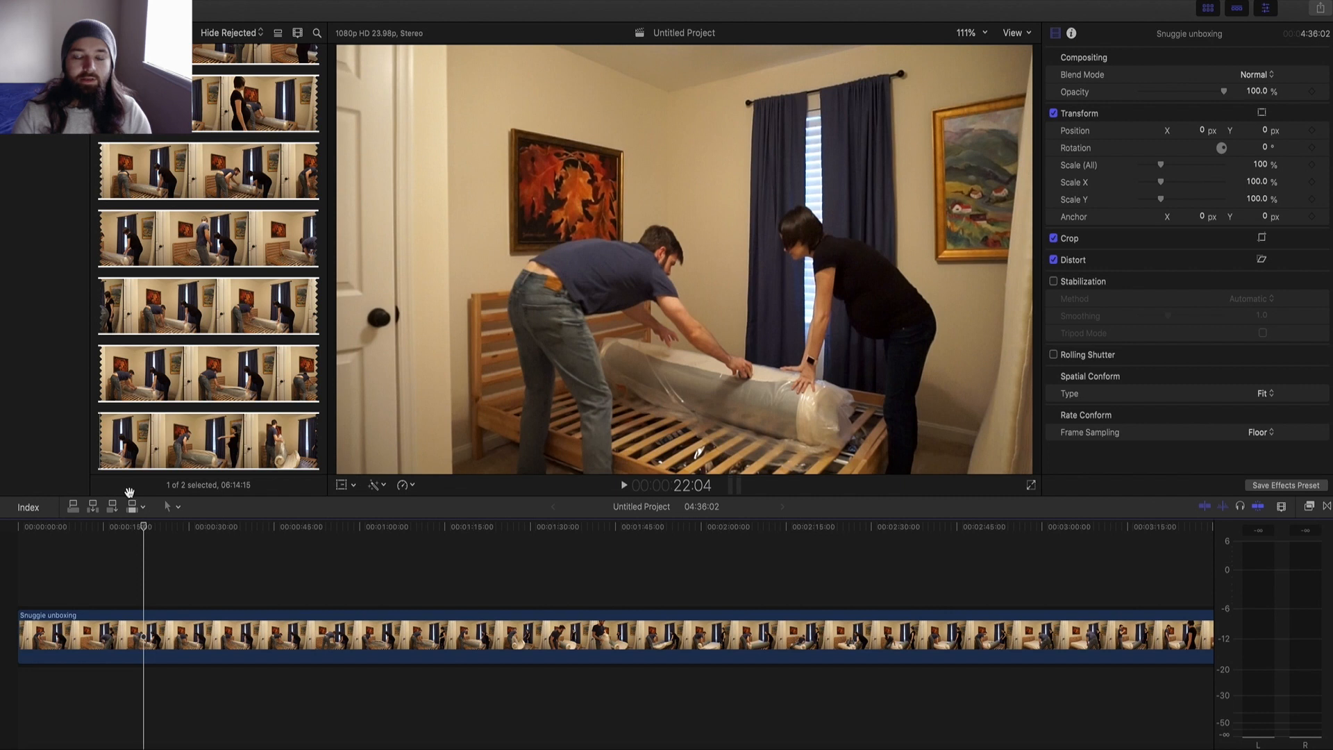
left_click_drag(143, 528, 97, 545)
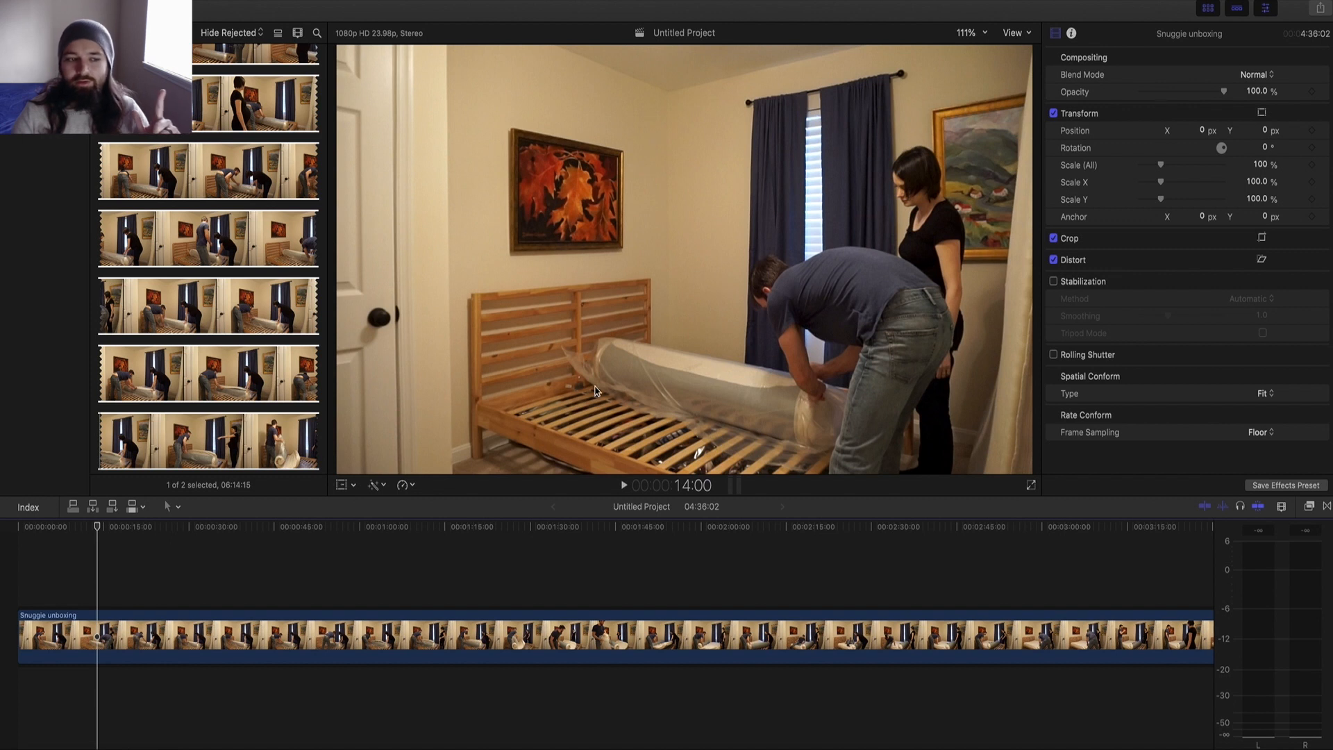
Apply the Color Correction effect from the Color category to the Snuggie unboxing clip in the timeline.
left_click(438, 636)
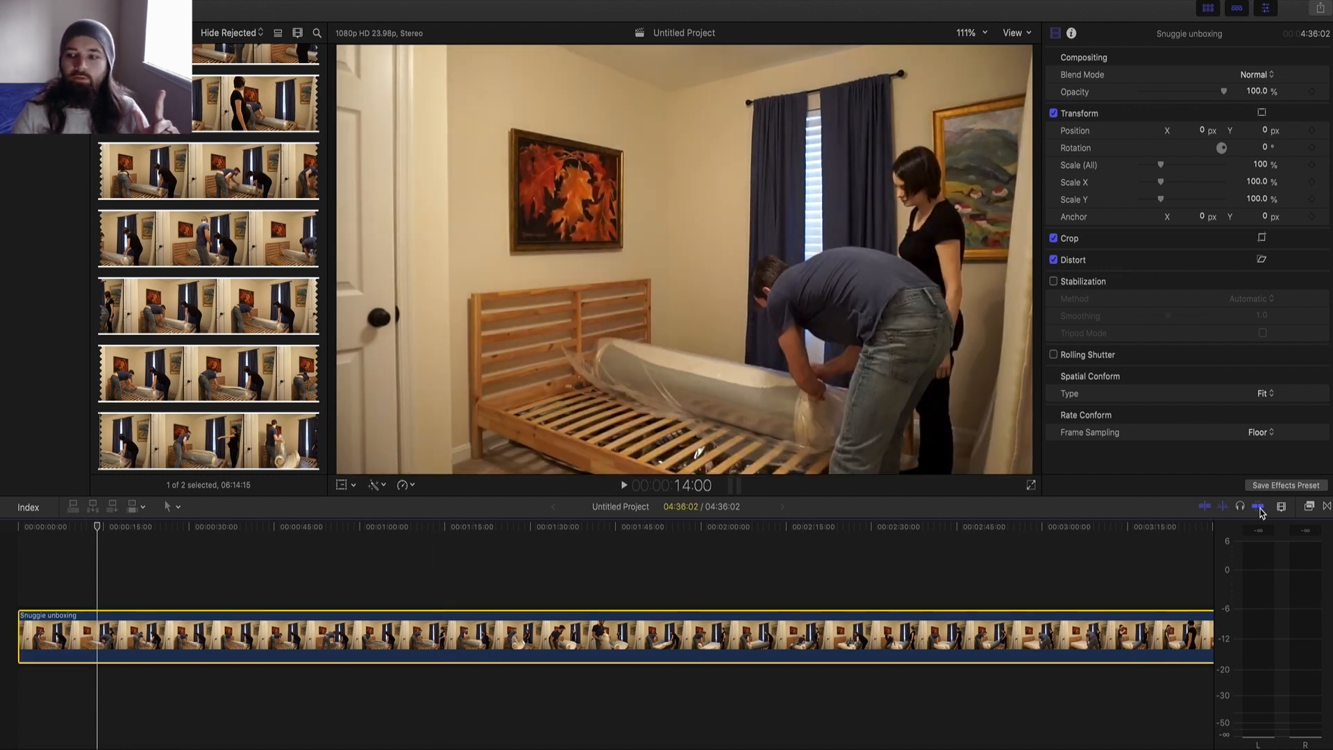
left_click(1308, 507)
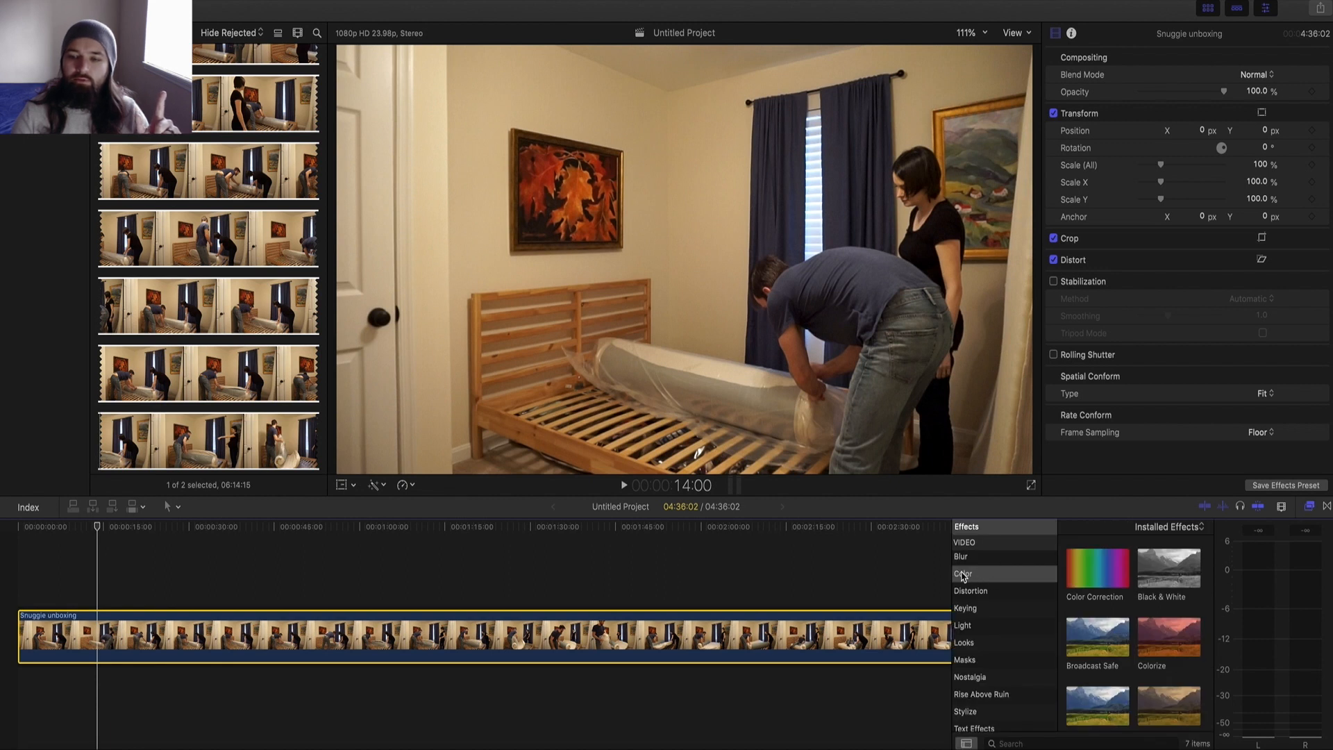
scroll(964, 575, "up", 3)
left_click(964, 627)
scroll(1015, 645, "down", 1)
left_click(1104, 571)
left_click_drag(1085, 574, 624, 637)
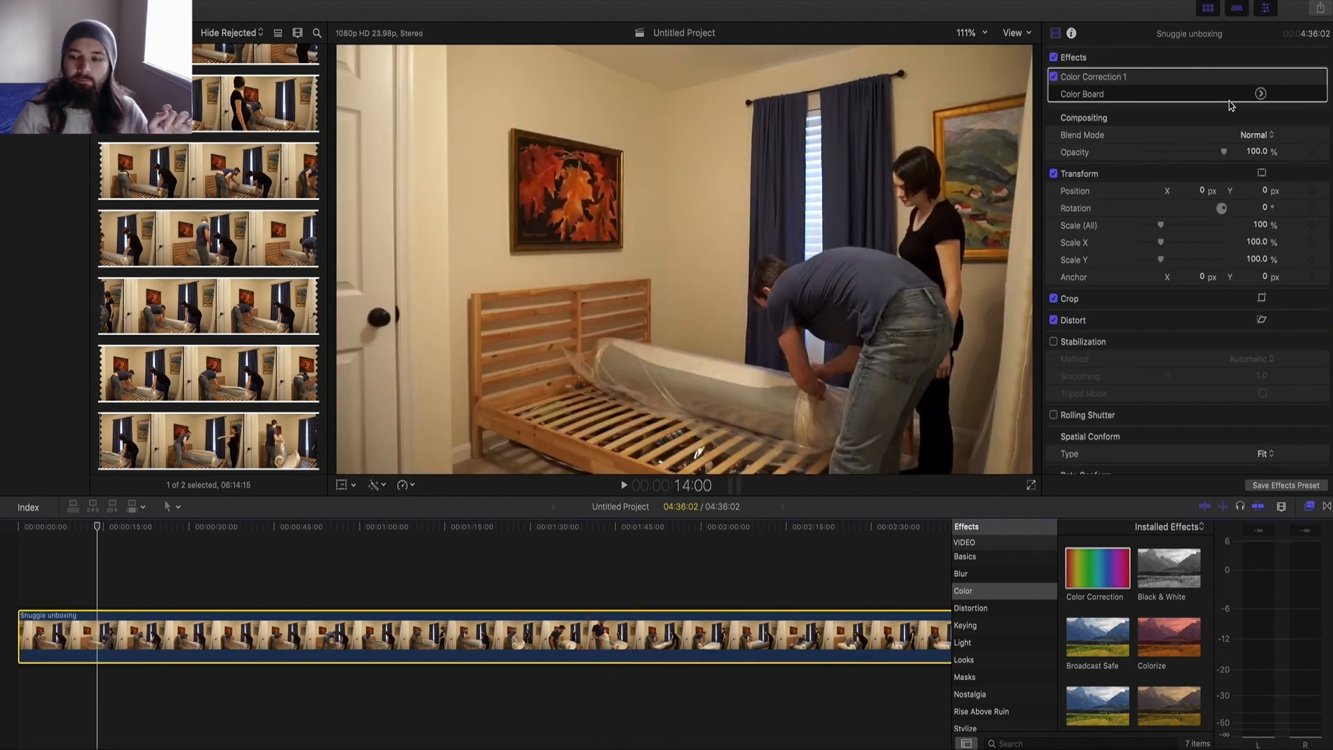
left_click(1310, 512)
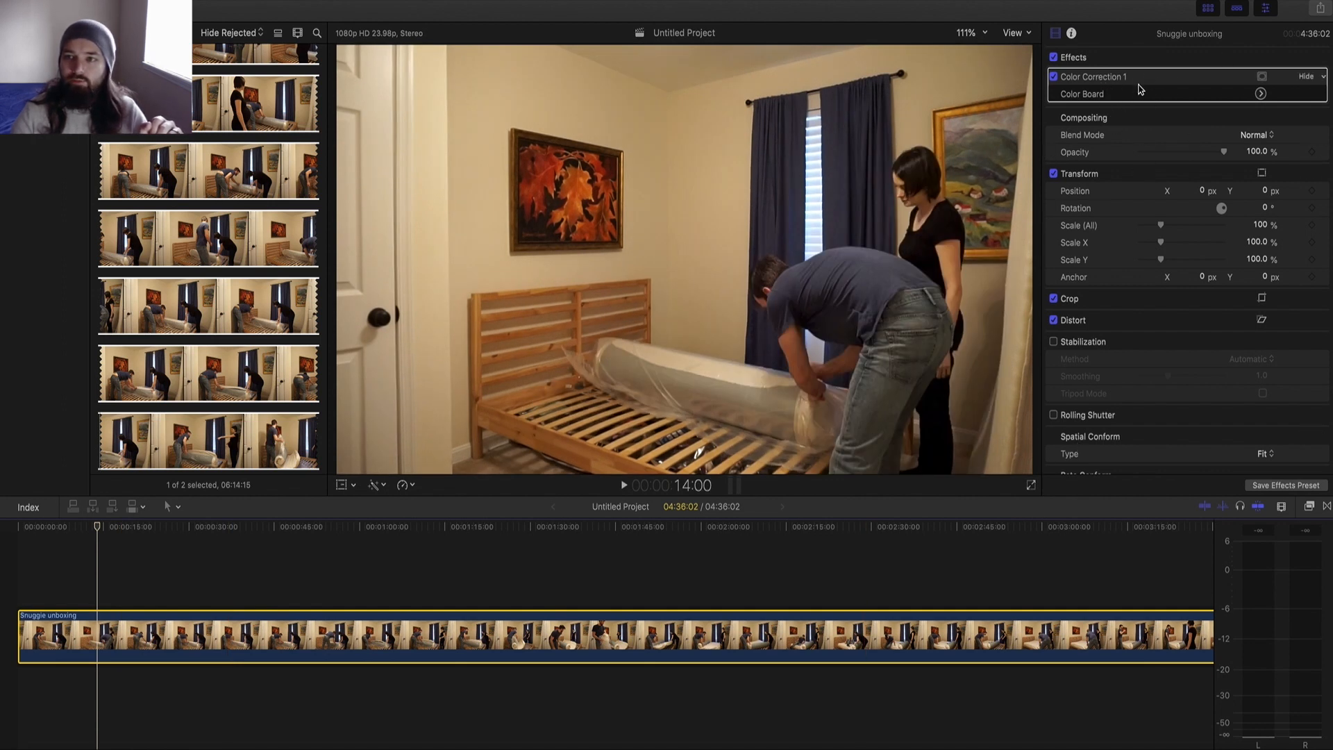
Open the Color Board of Color Correction 1 and go through its Color, Saturation and Exposure controls.
left_click(1261, 94)
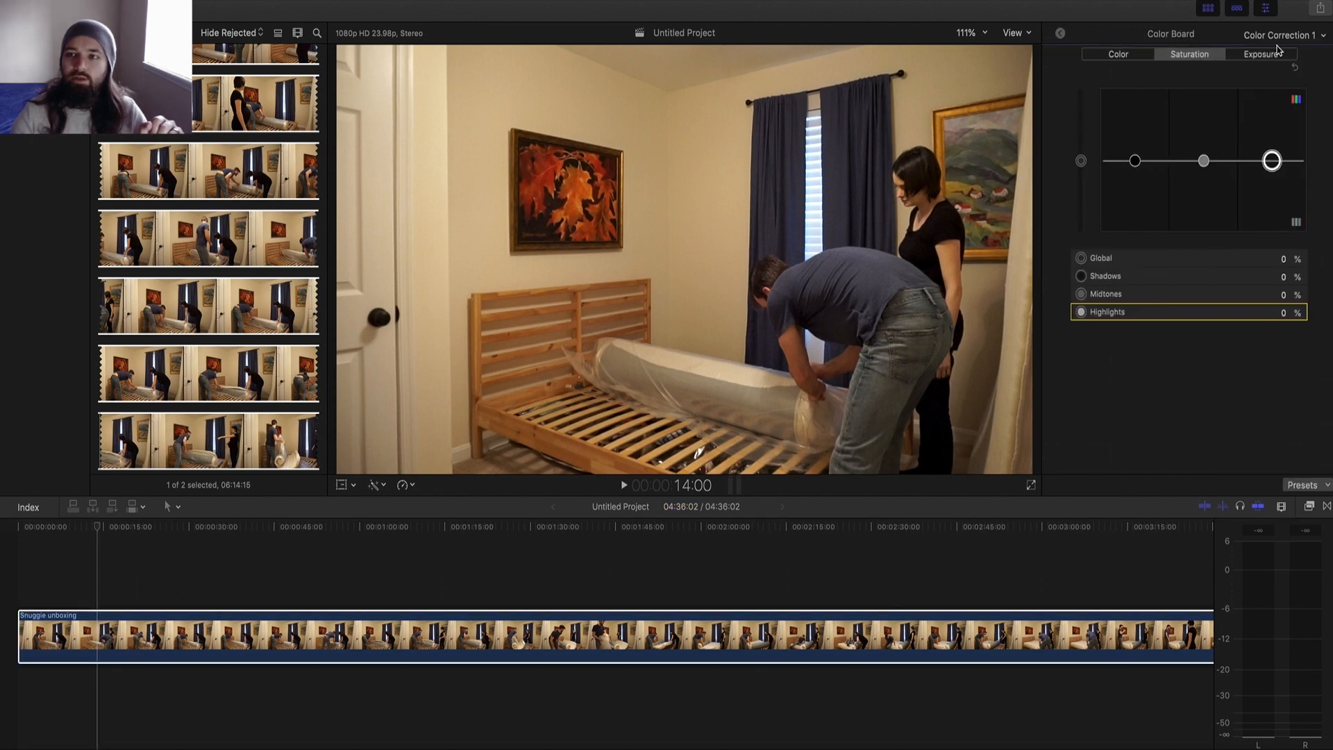
left_click(1126, 59)
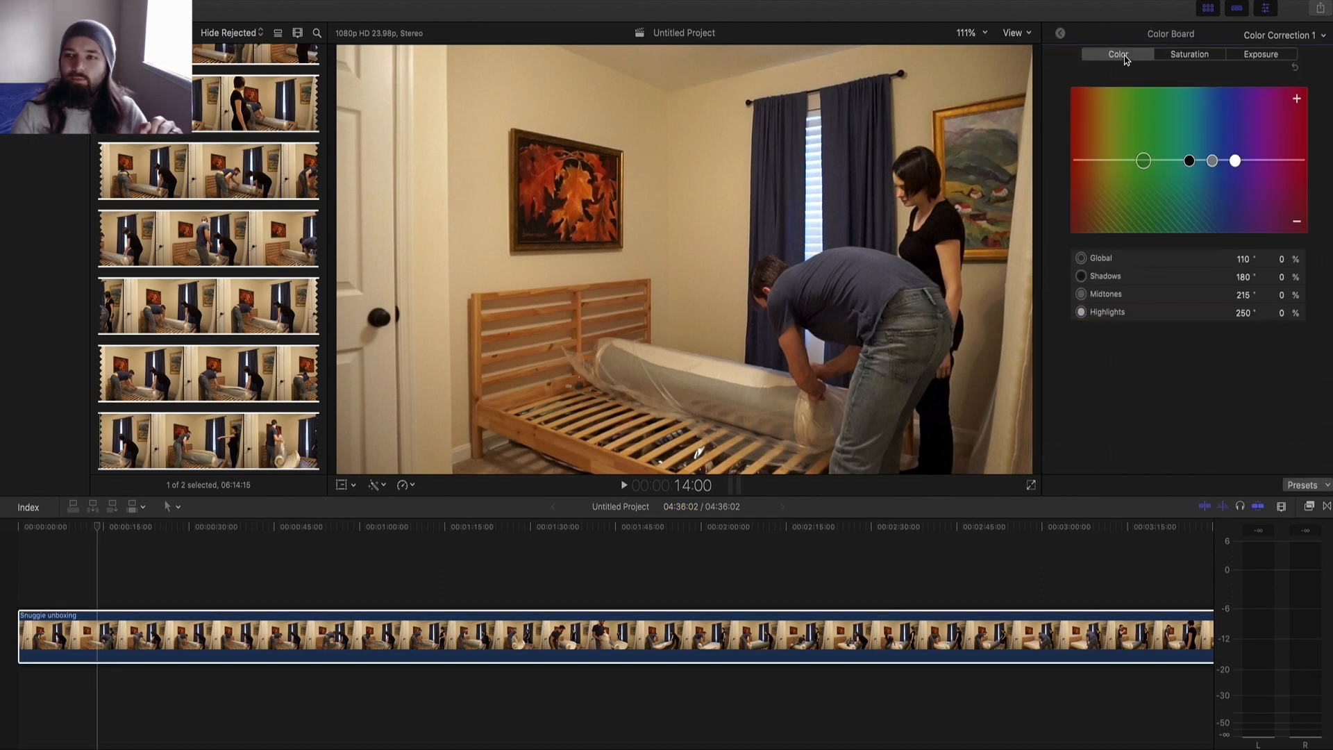
left_click(1181, 59)
left_click(1269, 60)
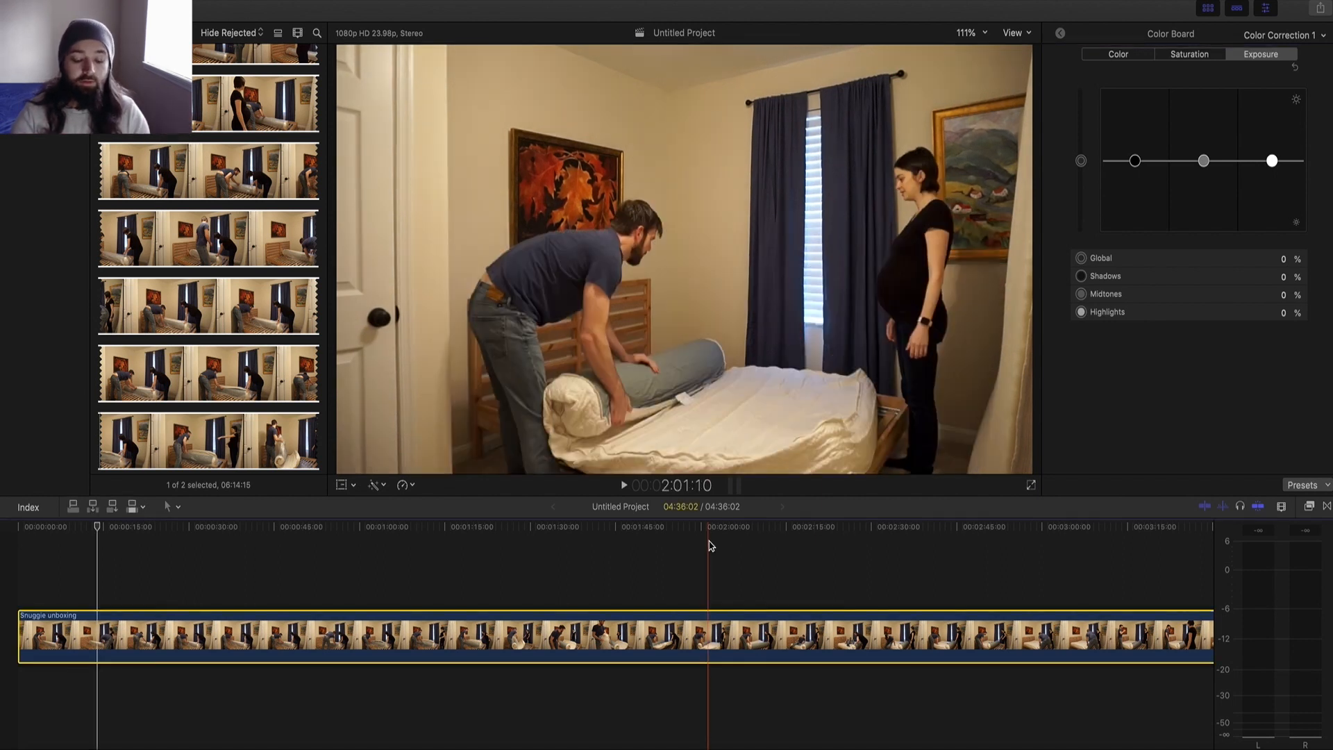
Show the video scopes beside the viewer.
key("super+7")
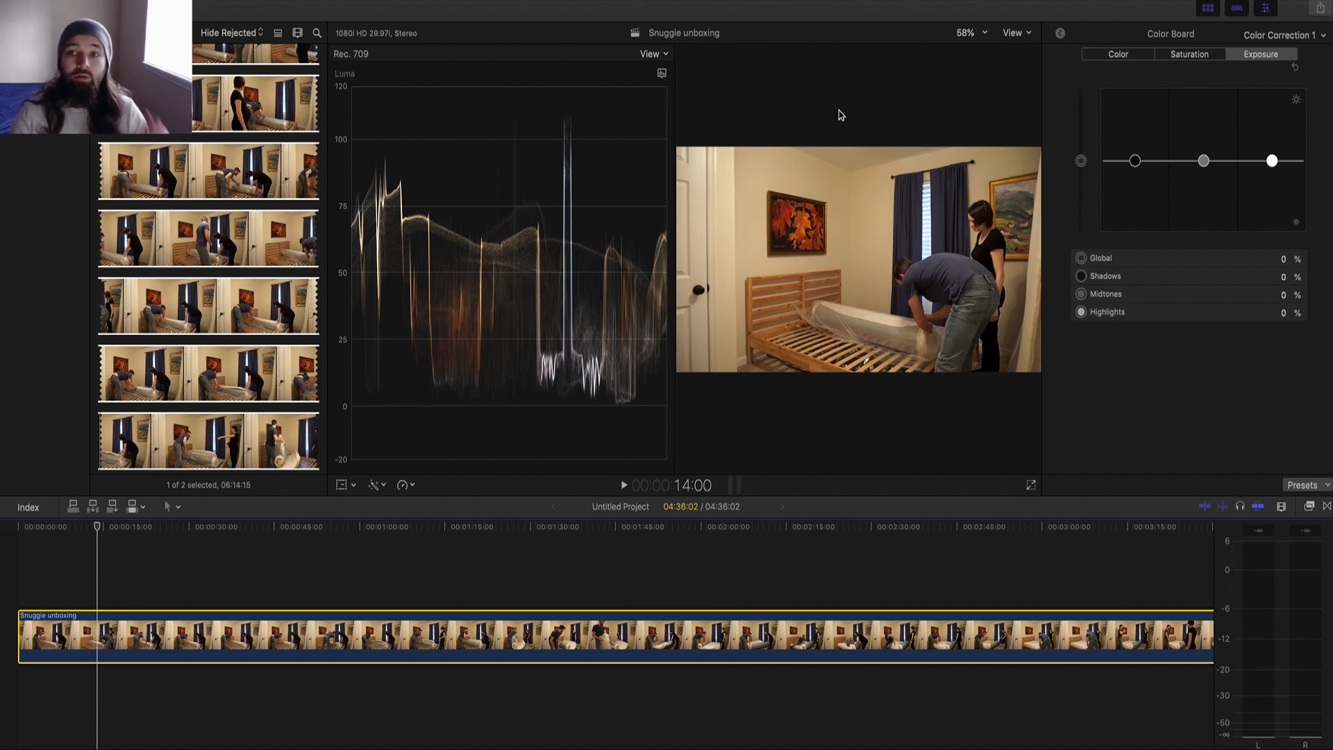
left_click(1028, 35)
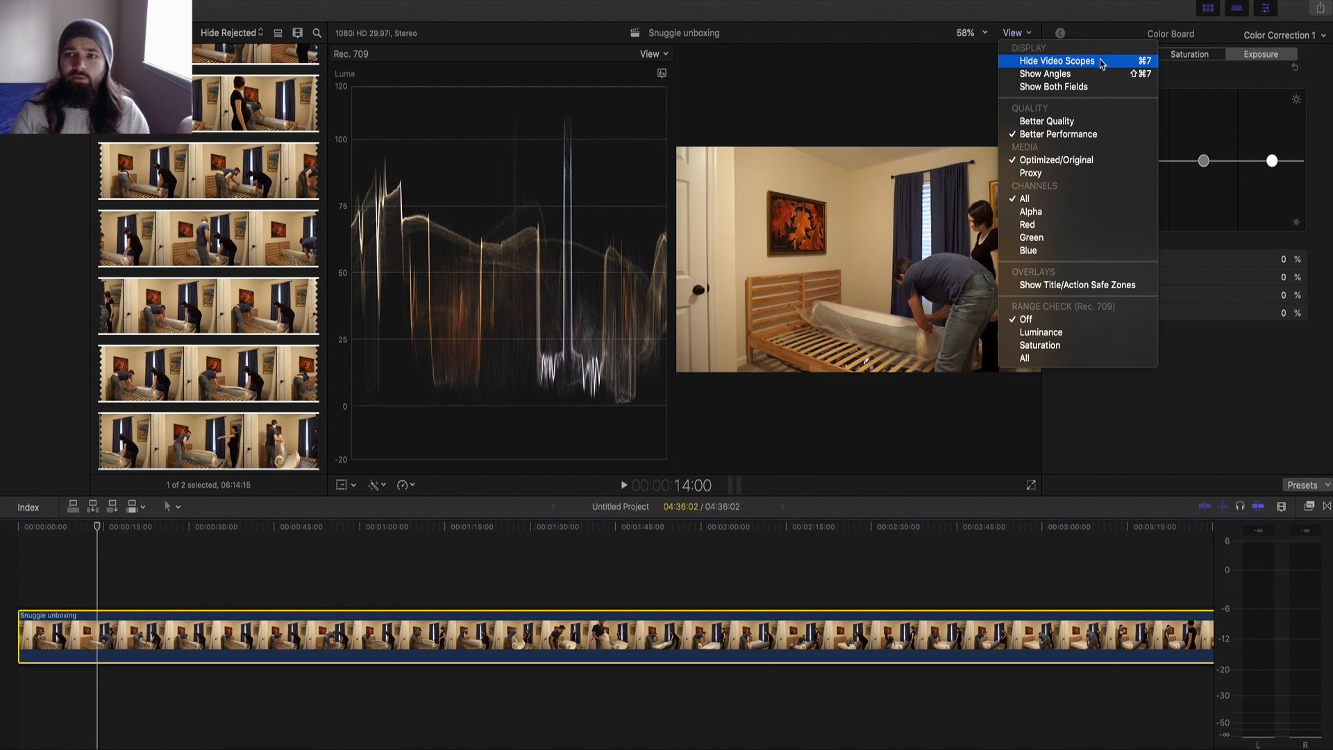
left_click(1049, 67)
left_click(1020, 34)
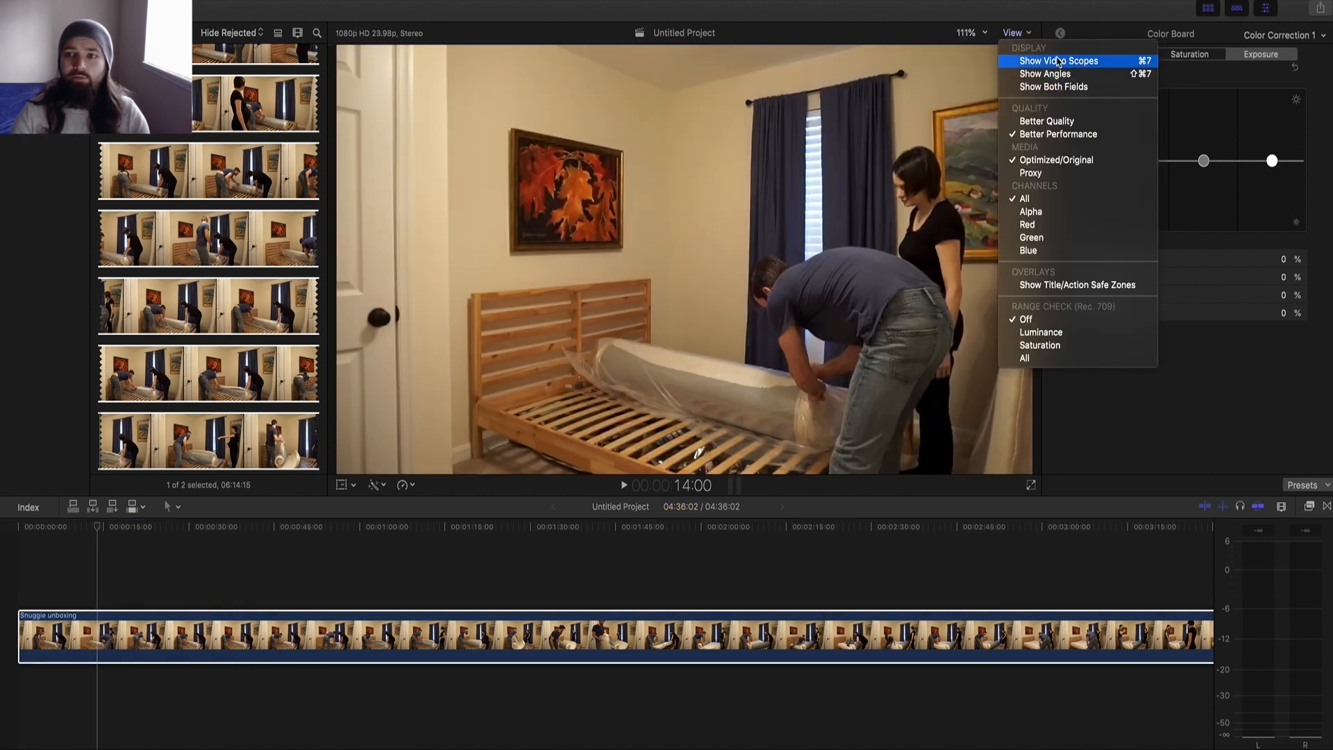
left_click(1107, 66)
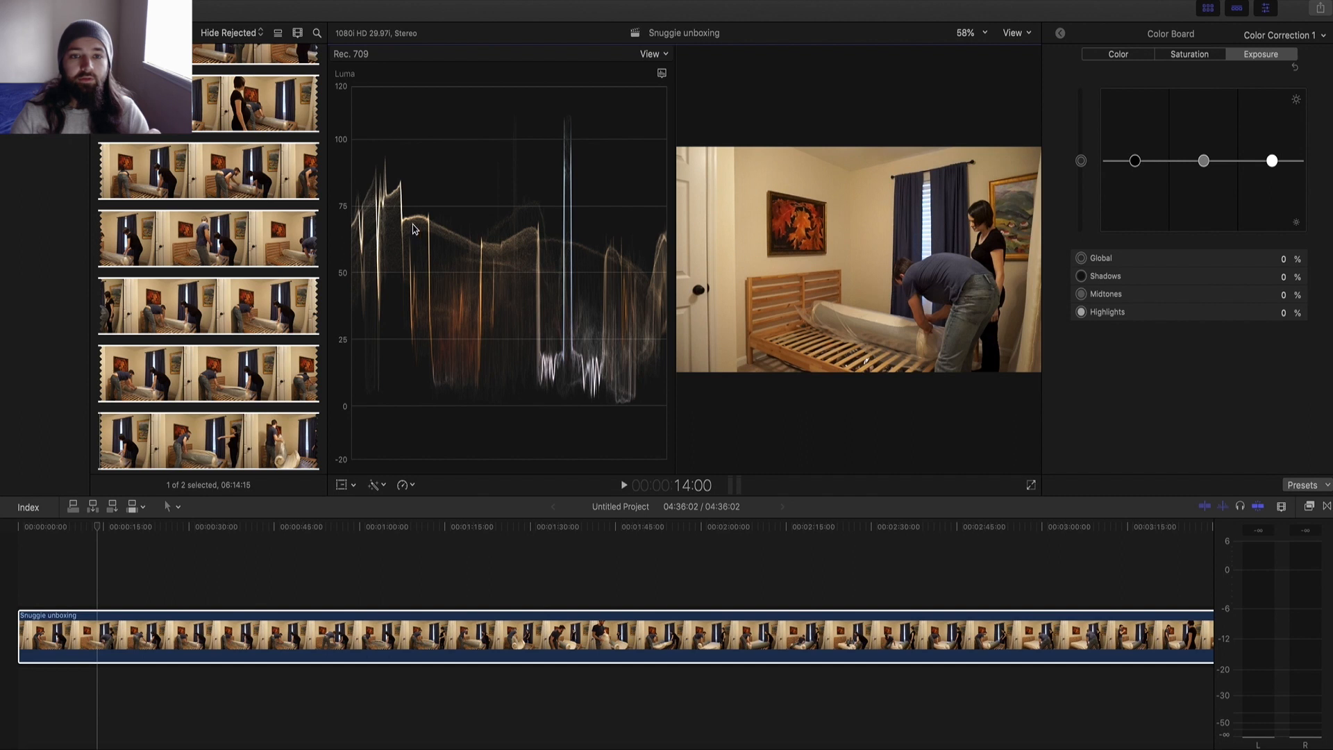
Reselect the Snuggie unboxing clip in the timeline and move the playhead to 32:10.
left_click(111, 545)
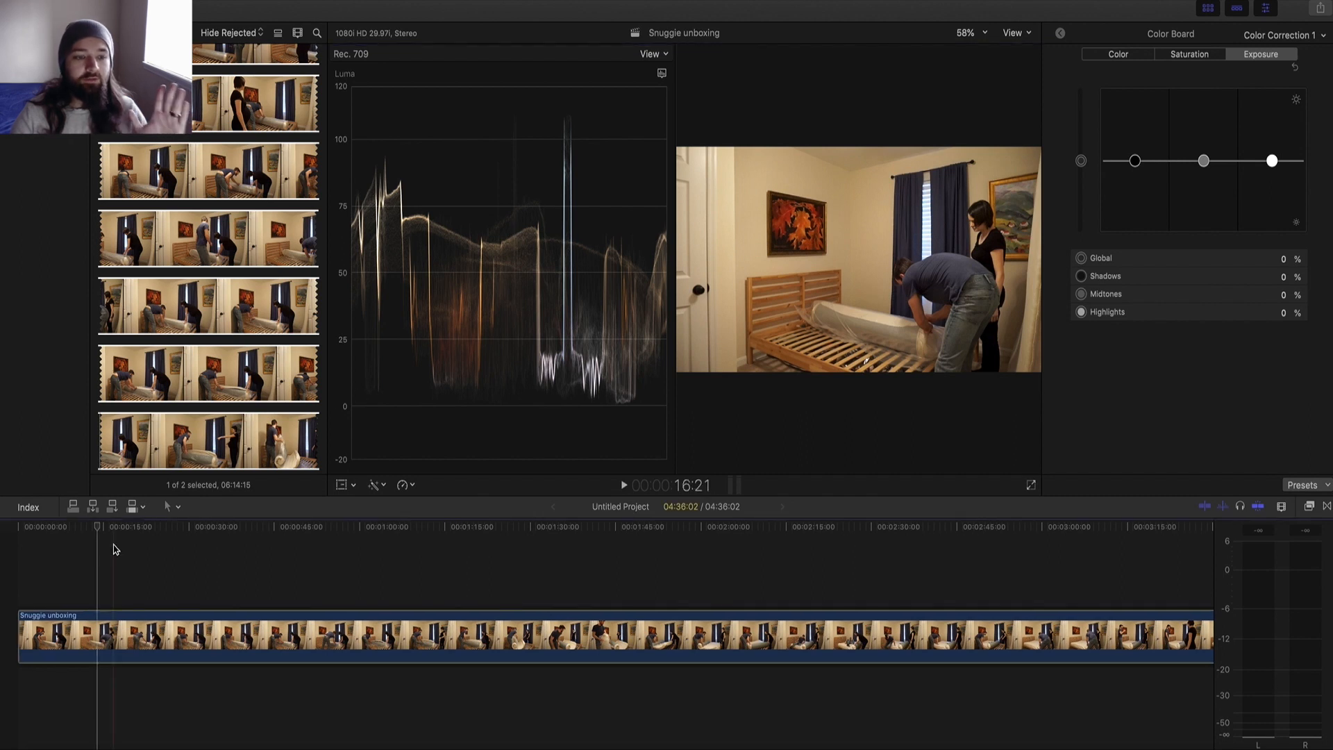
left_click(315, 448)
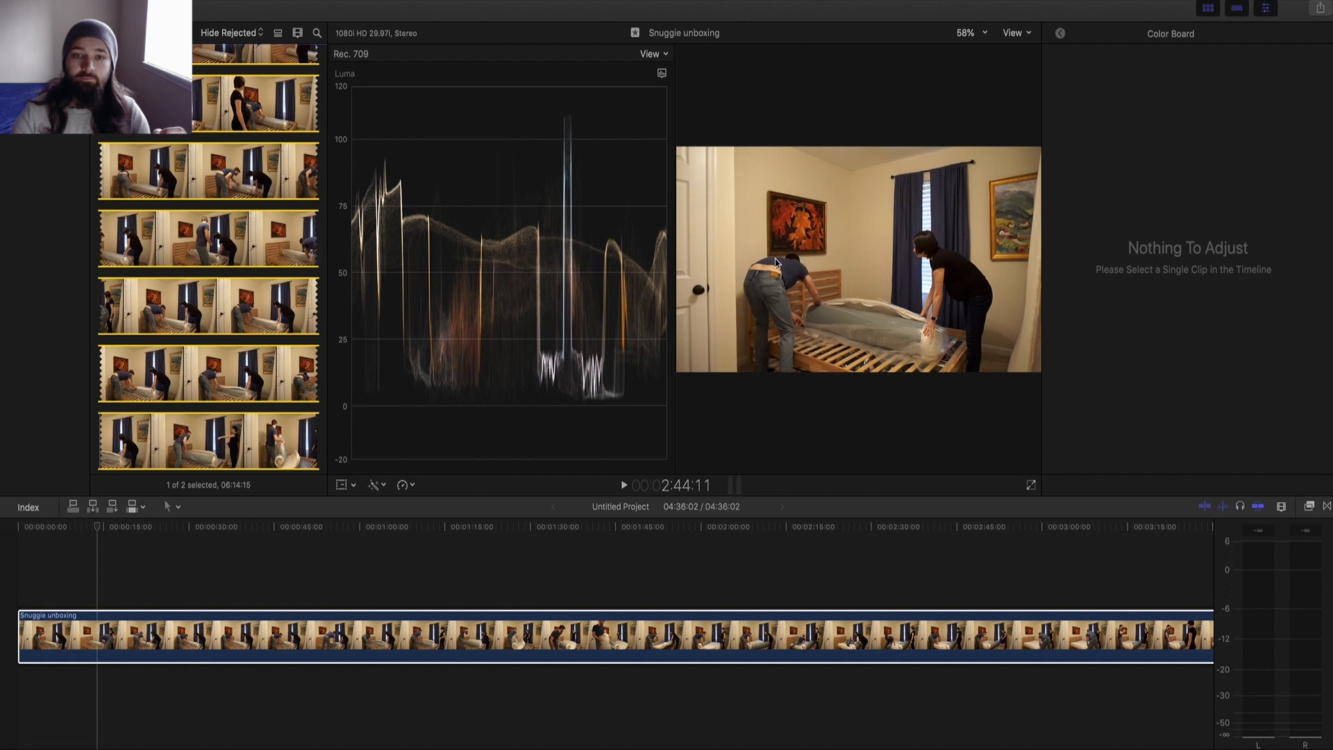
left_click(175, 631)
left_click_drag(97, 531, 383, 562)
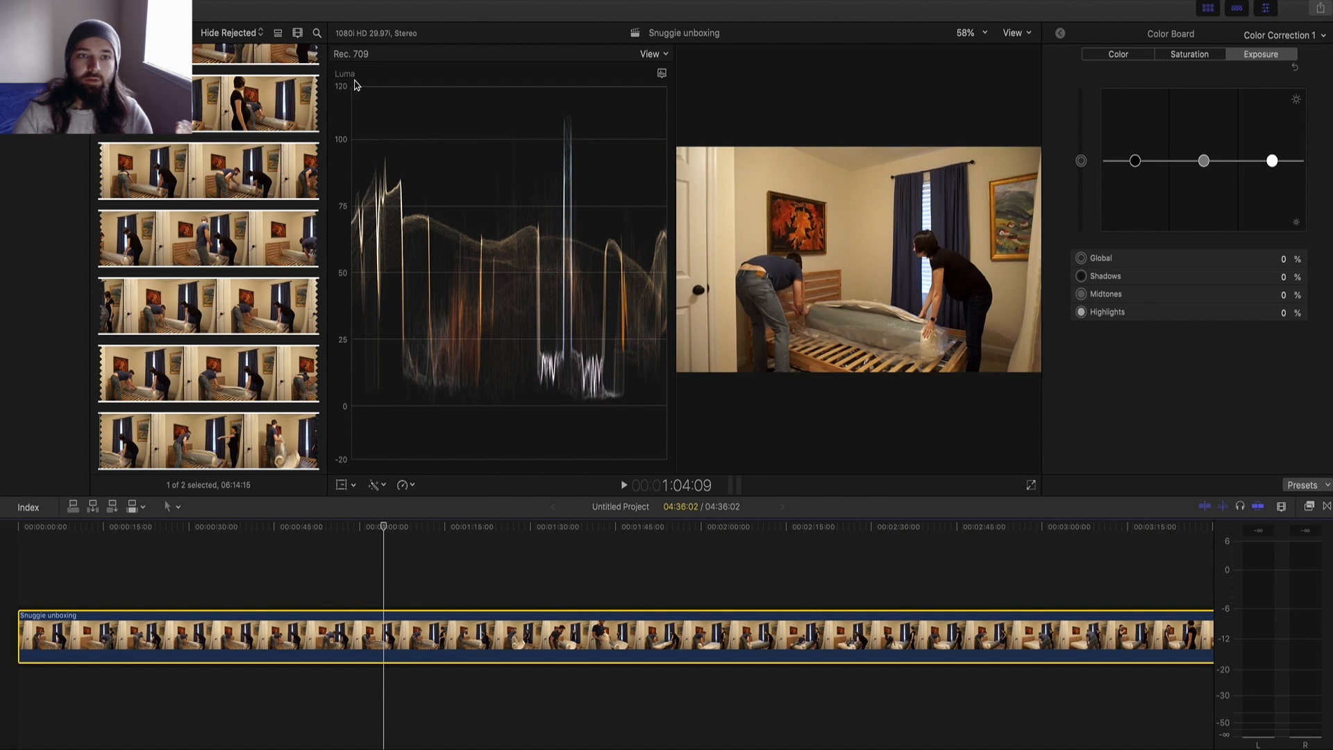
left_click_drag(383, 532, 203, 533)
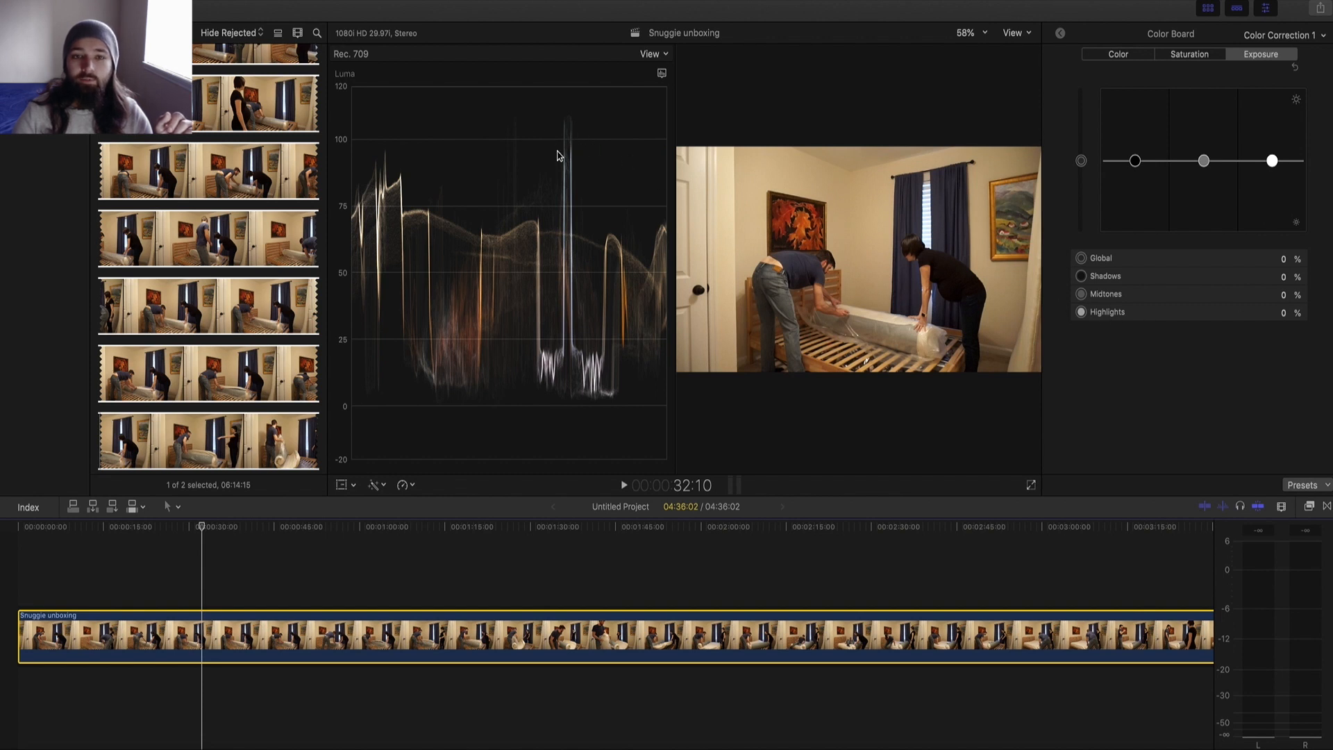
Lower the Highlights exposure of the clip to -10% using the luma waveform as a guide.
left_click(1273, 161)
left_click_drag(1275, 163, 1273, 170)
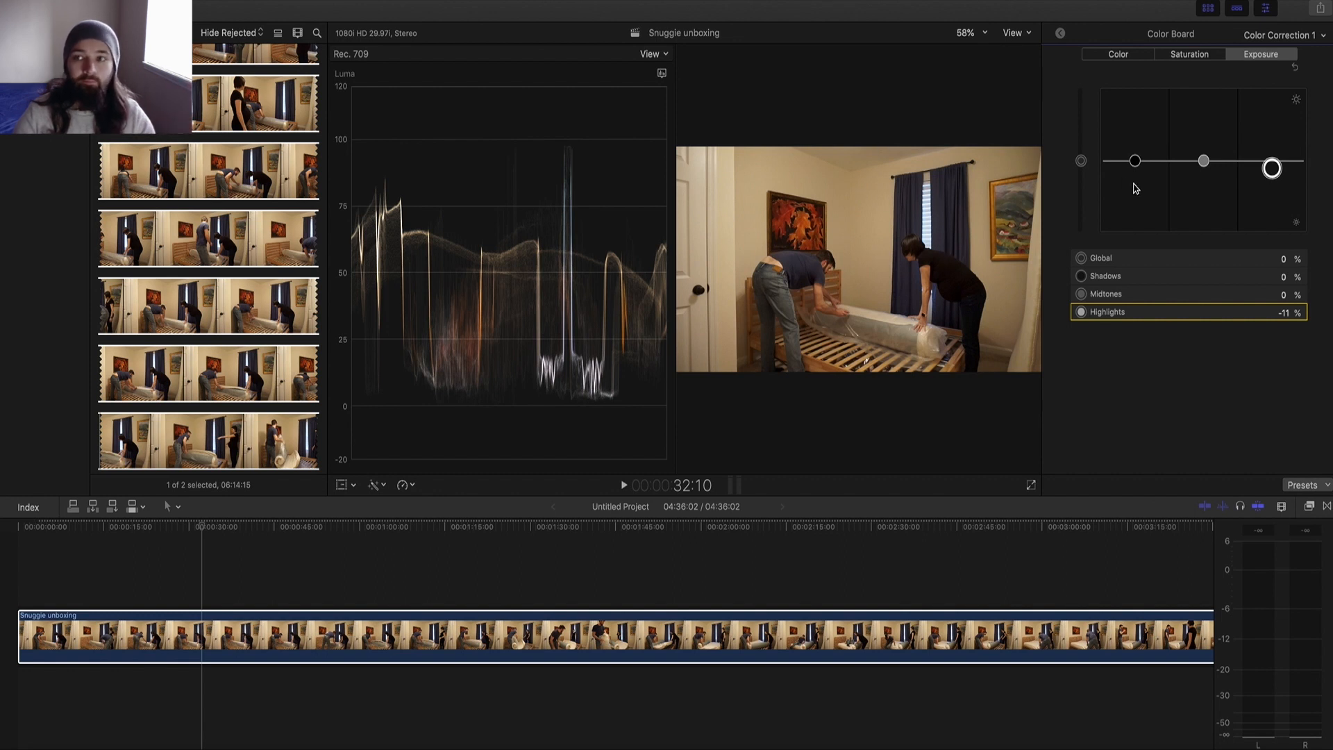
left_click_drag(1273, 168, 1272, 167)
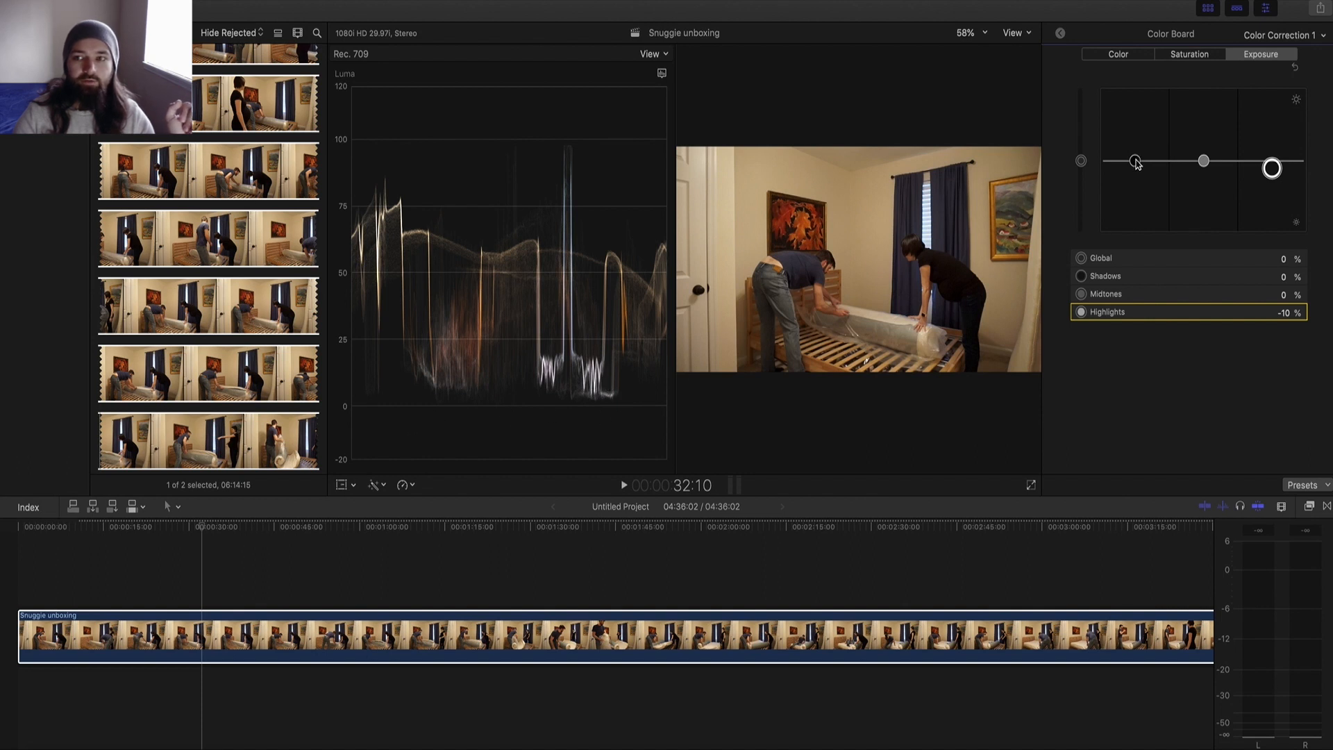
Set the Shadows exposure to 1% and the Midtones exposure to -3%.
left_click_drag(1134, 165, 1133, 175)
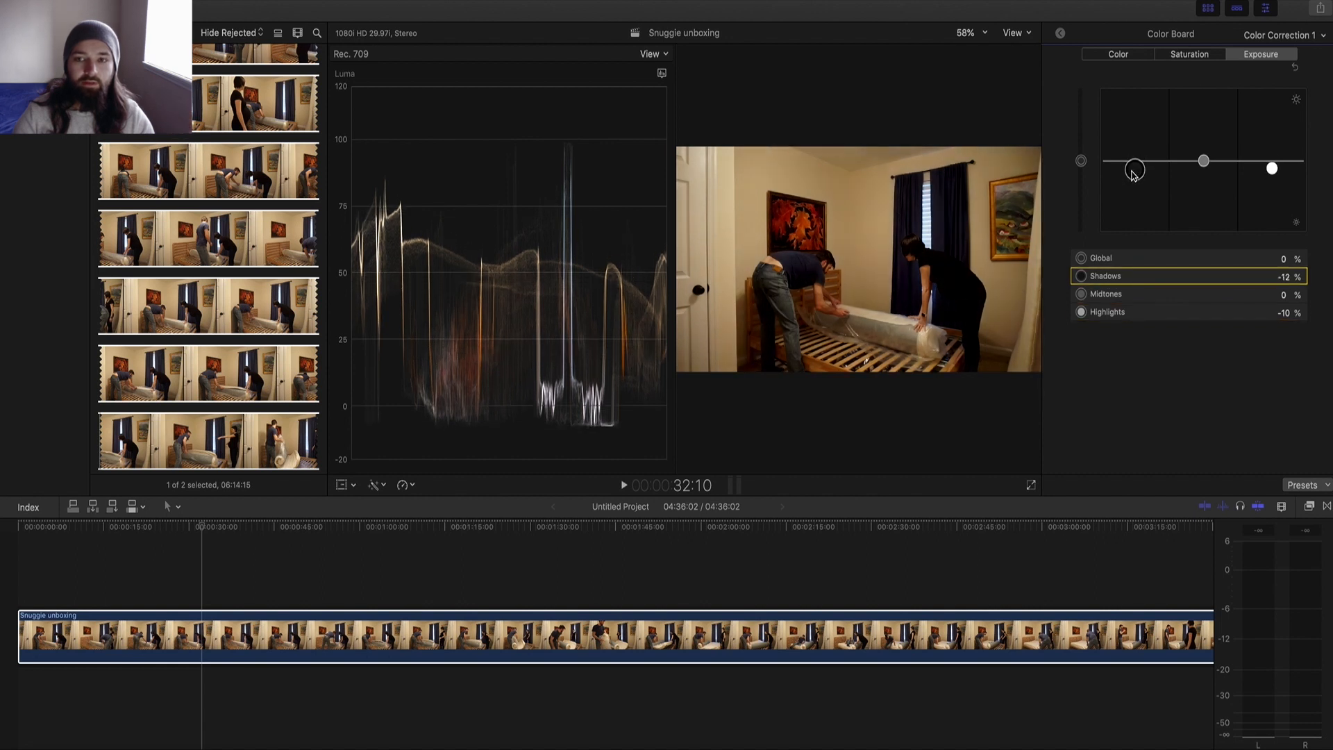
left_click_drag(1133, 174, 1134, 161)
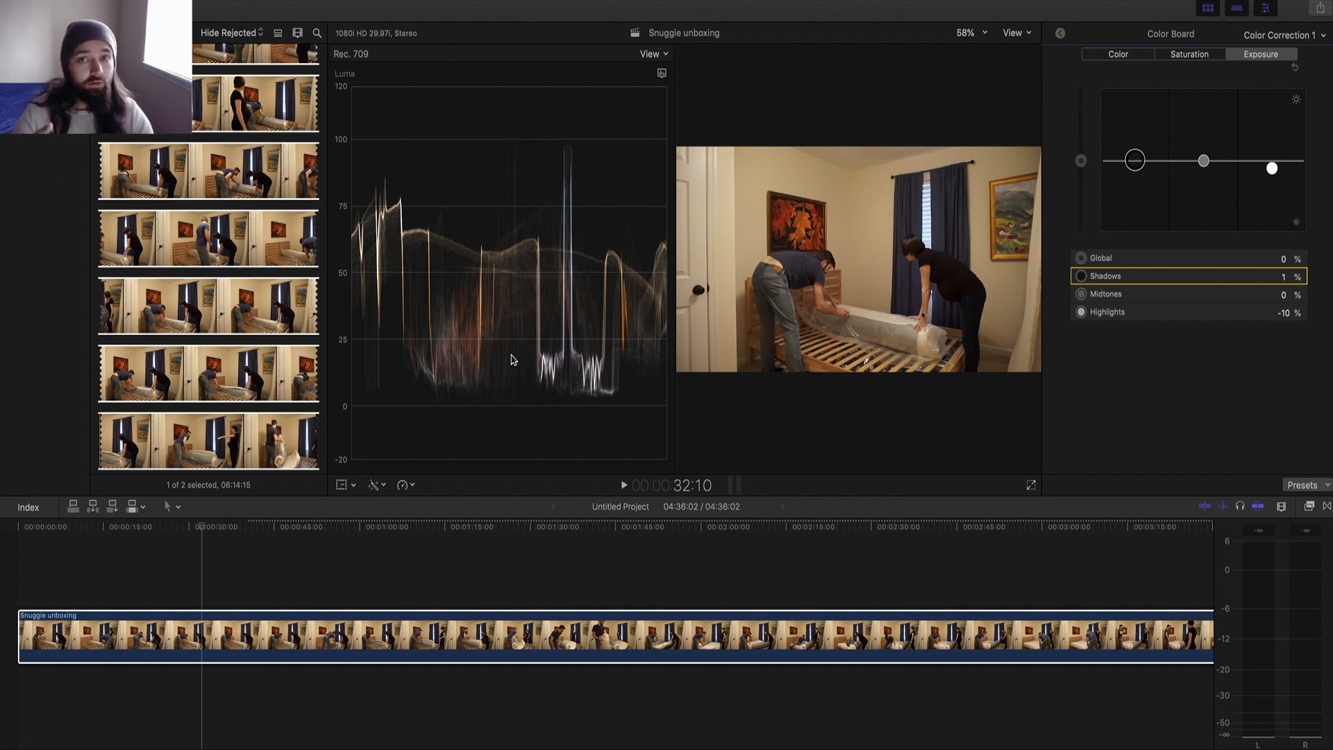
left_click_drag(1204, 161, 1204, 164)
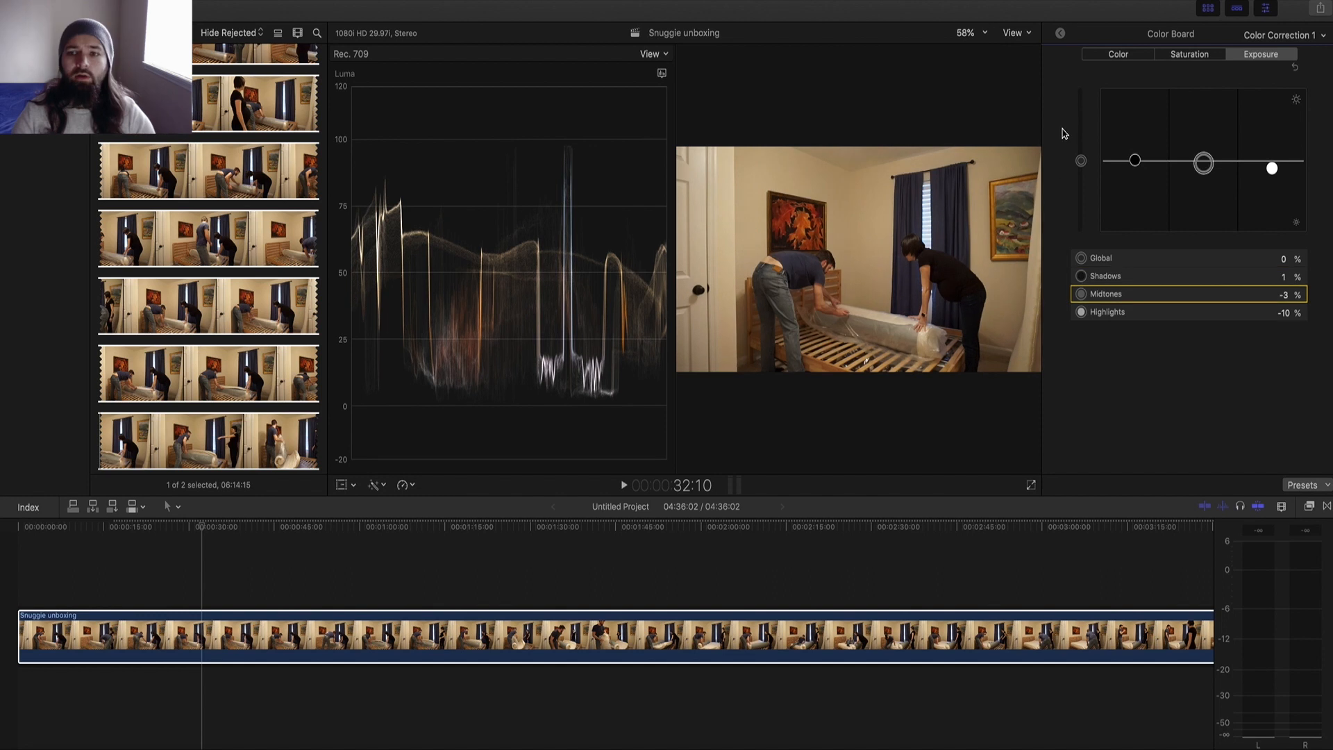
Compare the picture before and after correction by switching Color Correction 1 off and on repeatedly, leaving it enabled.
left_click(1060, 34)
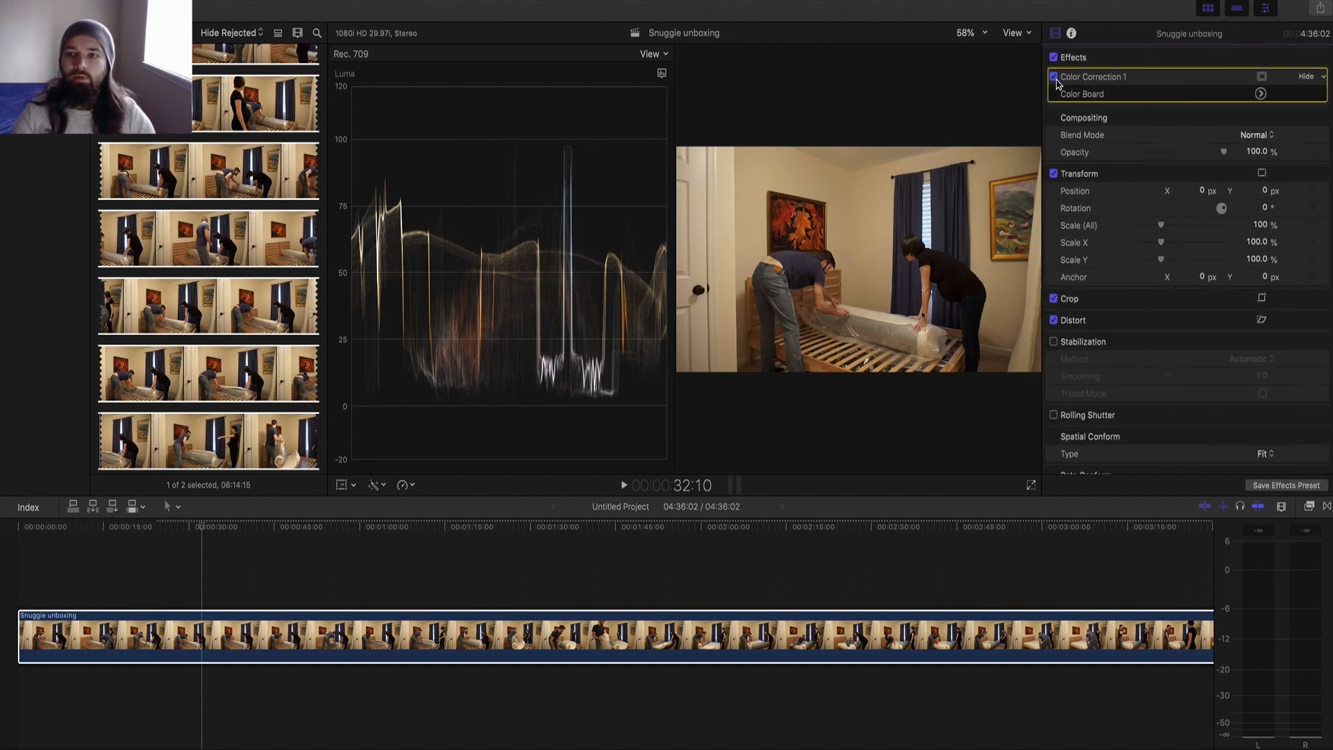
left_click(1053, 77)
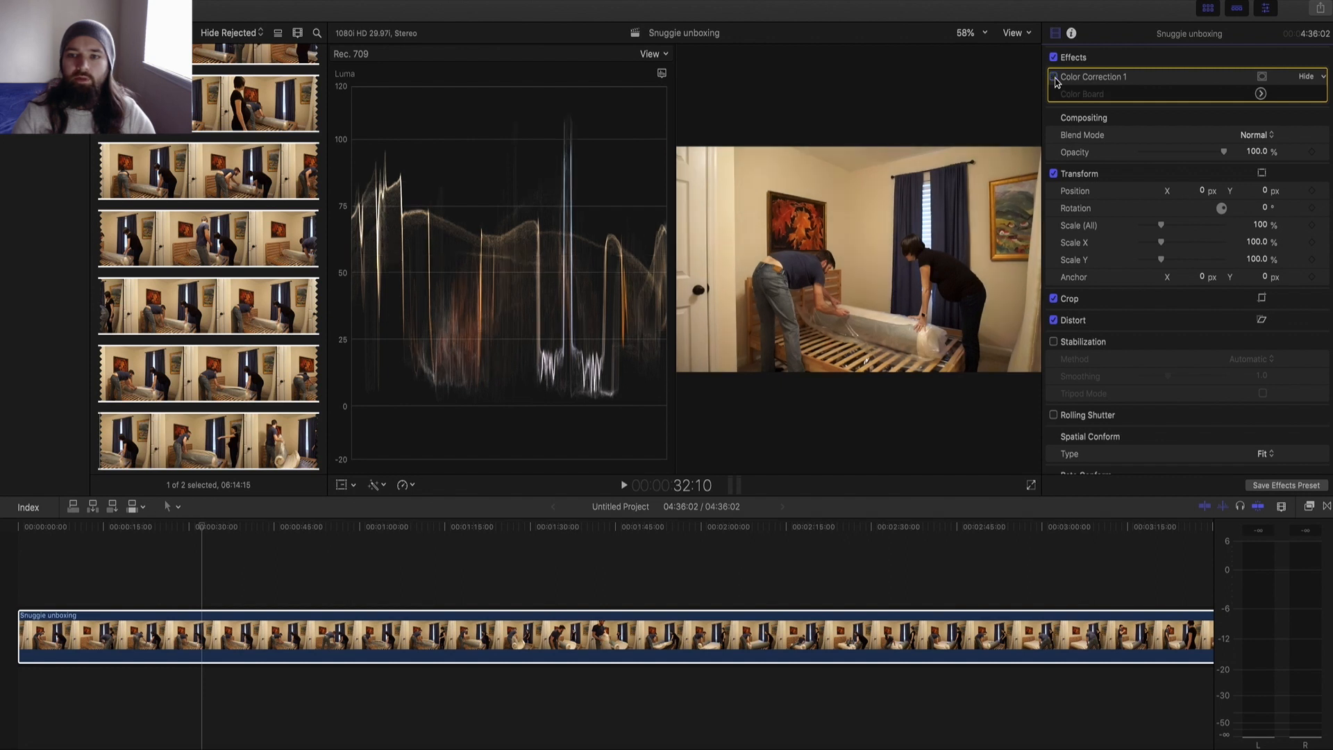
left_click(1054, 77)
left_click(1054, 77)
left_click(1054, 77)
left_click(1054, 77)
left_click(1054, 77)
left_click(1054, 77)
left_click(1054, 77)
left_click(1053, 77)
left_click(1053, 77)
left_click(1053, 77)
left_click(1053, 77)
left_click(1054, 77)
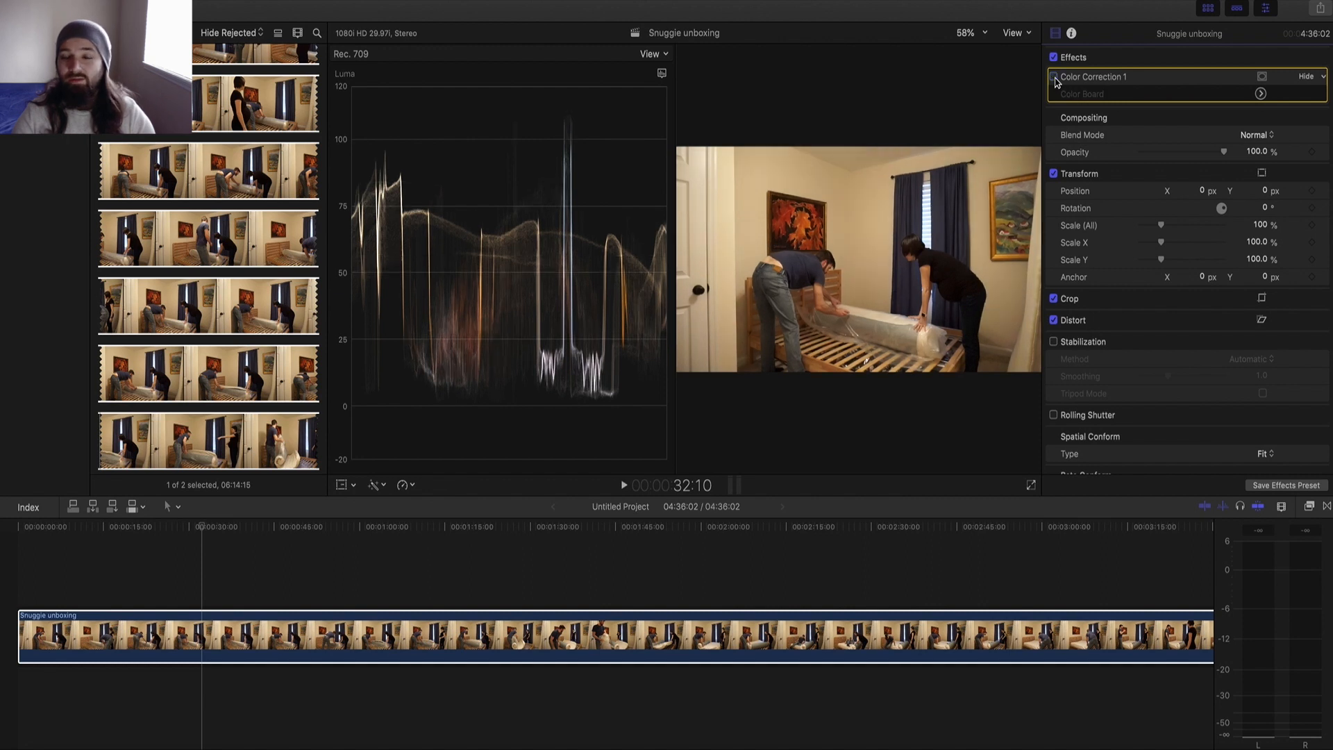
left_click(1054, 77)
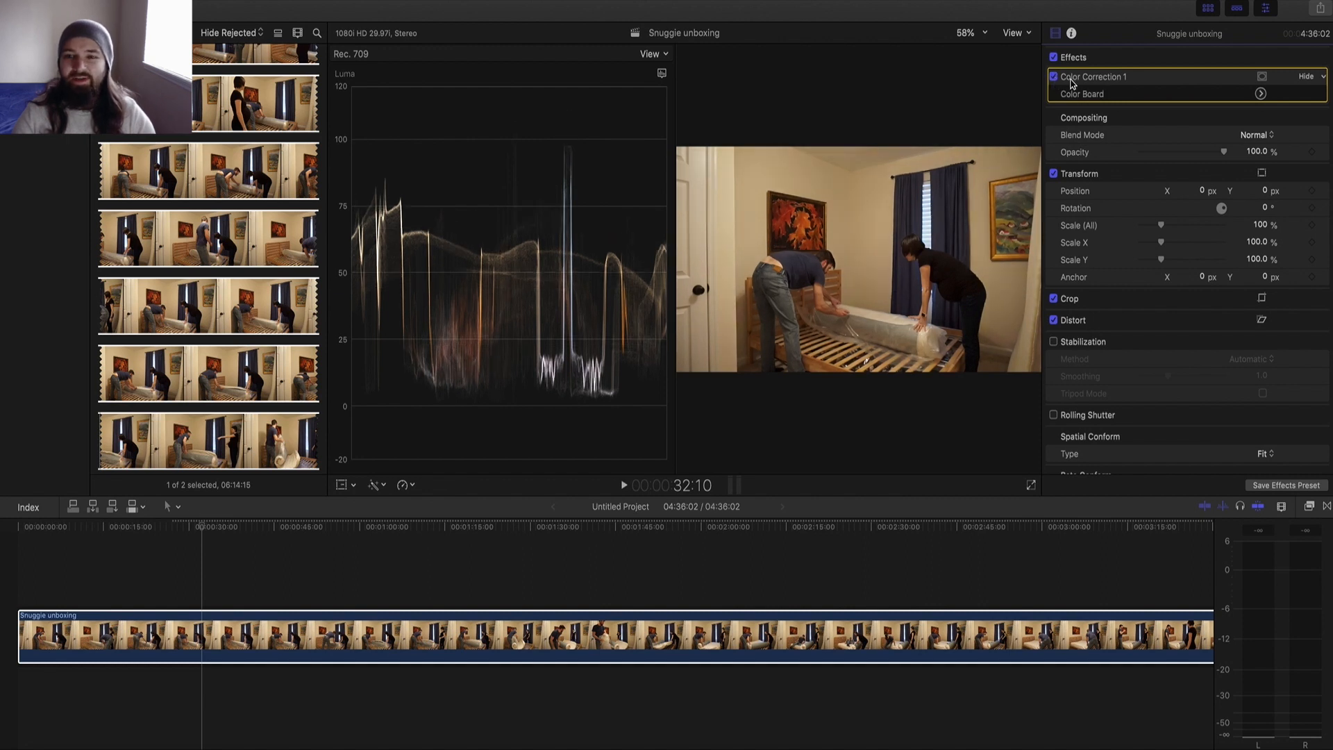
Return to the Color Board's color controls and set the Global color to 68° and 1%.
left_click(1260, 93)
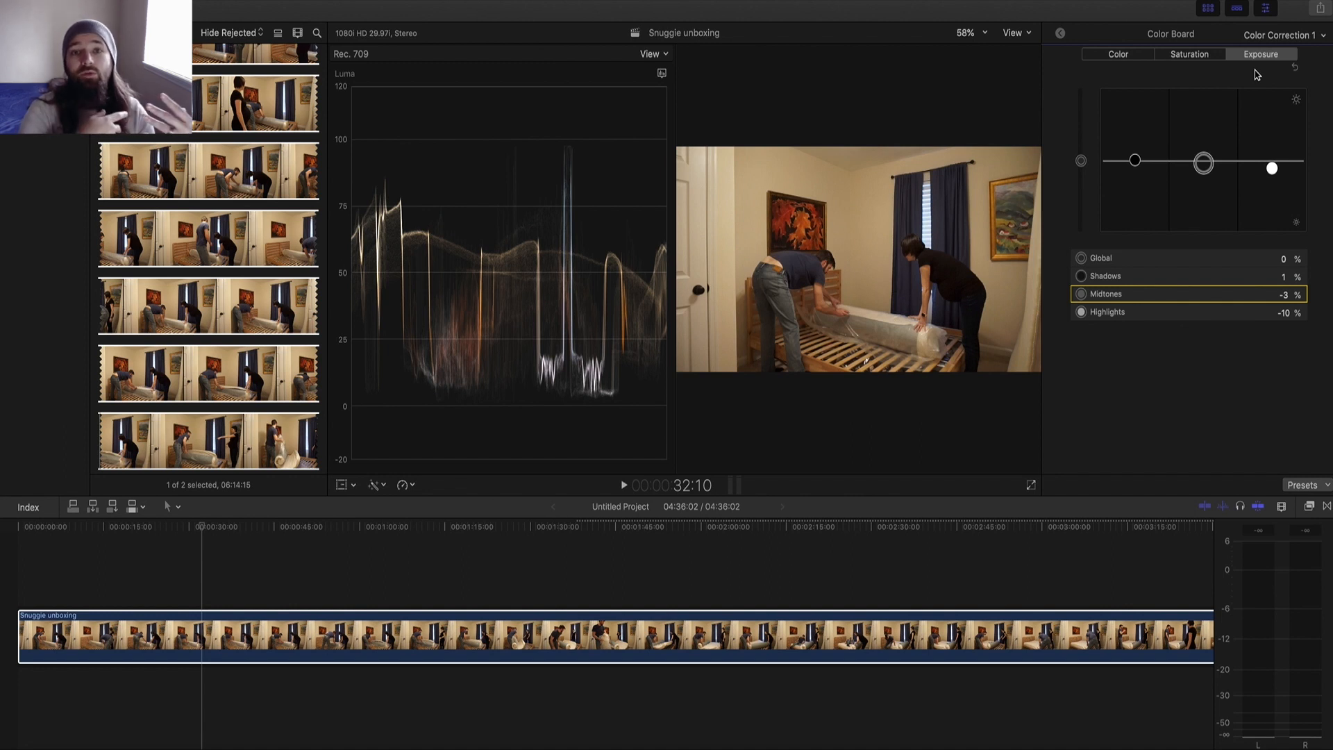
left_click(1115, 56)
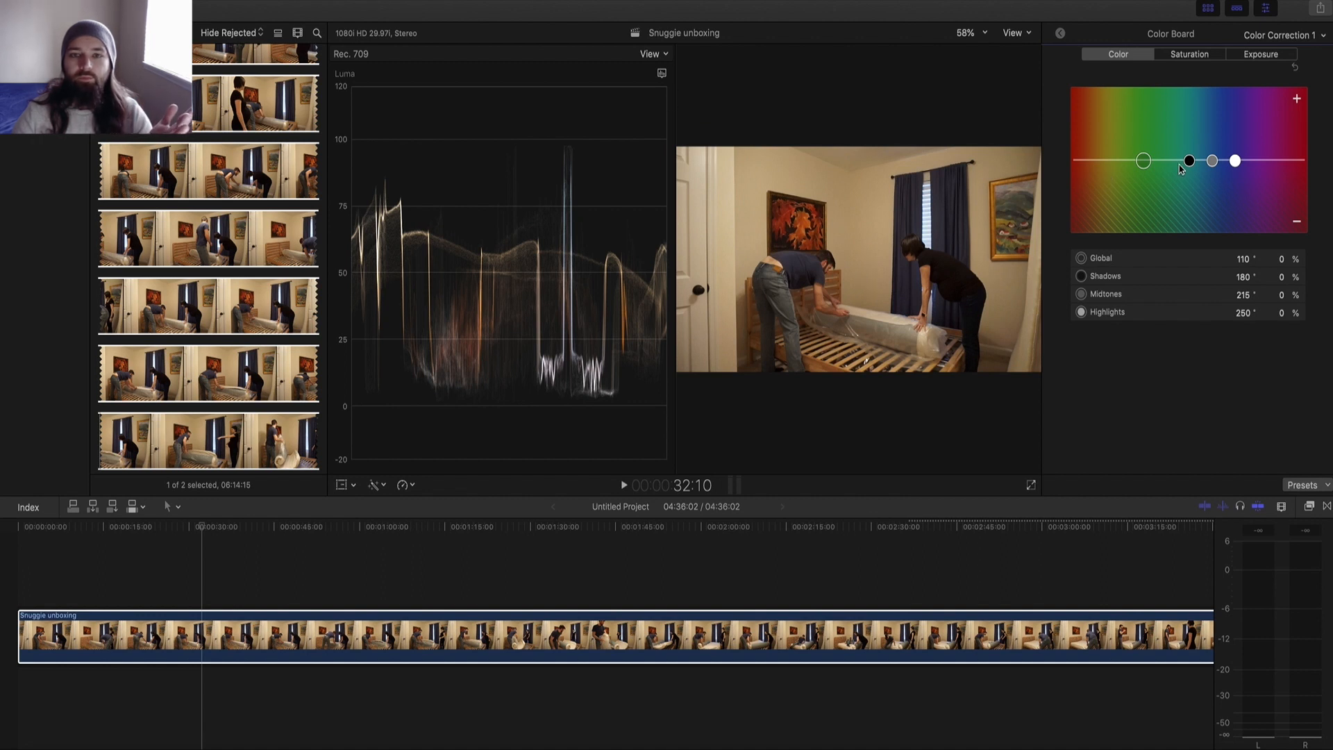
left_click_drag(1144, 161, 1106, 166)
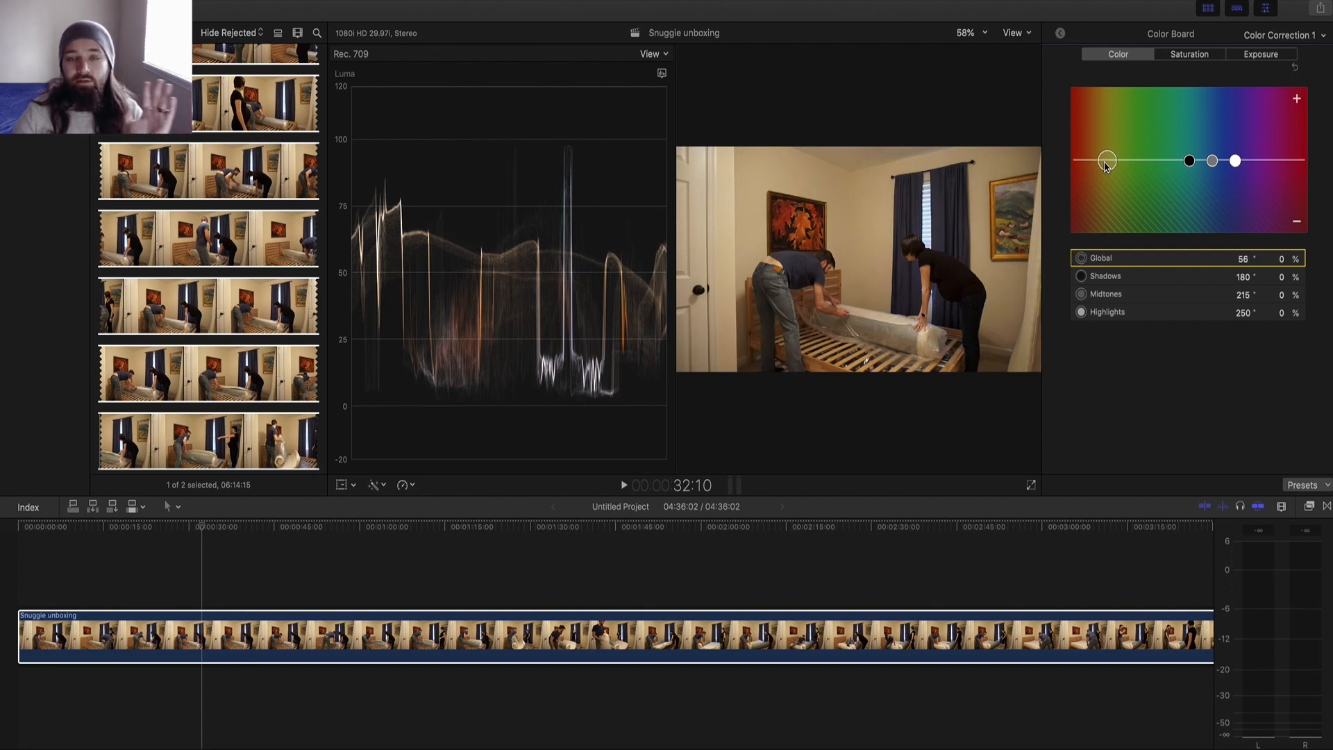
left_click_drag(1107, 165, 1101, 171)
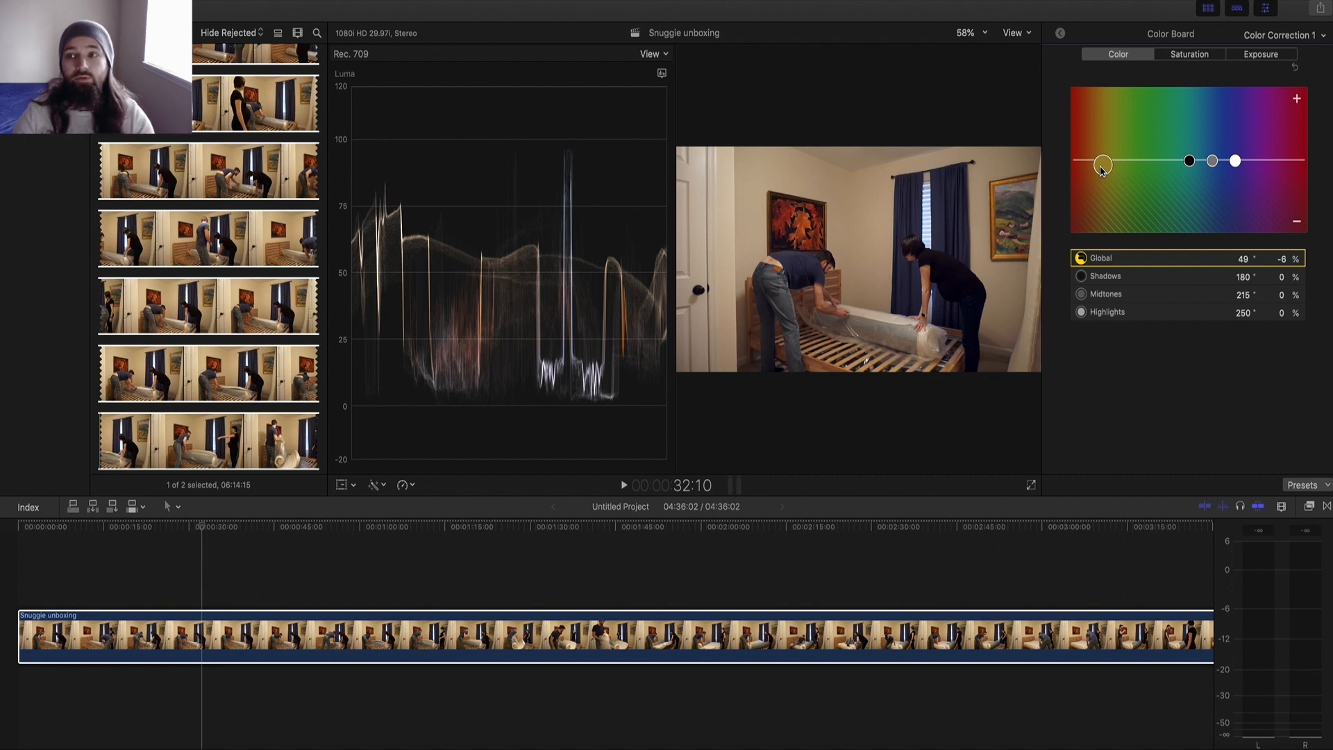
mouse_move(1100, 171)
left_mouse_down()
mouse_move(1131, 148)
mouse_move(1134, 167)
mouse_move(1095, 167)
mouse_move(1108, 172)
left_mouse_up()
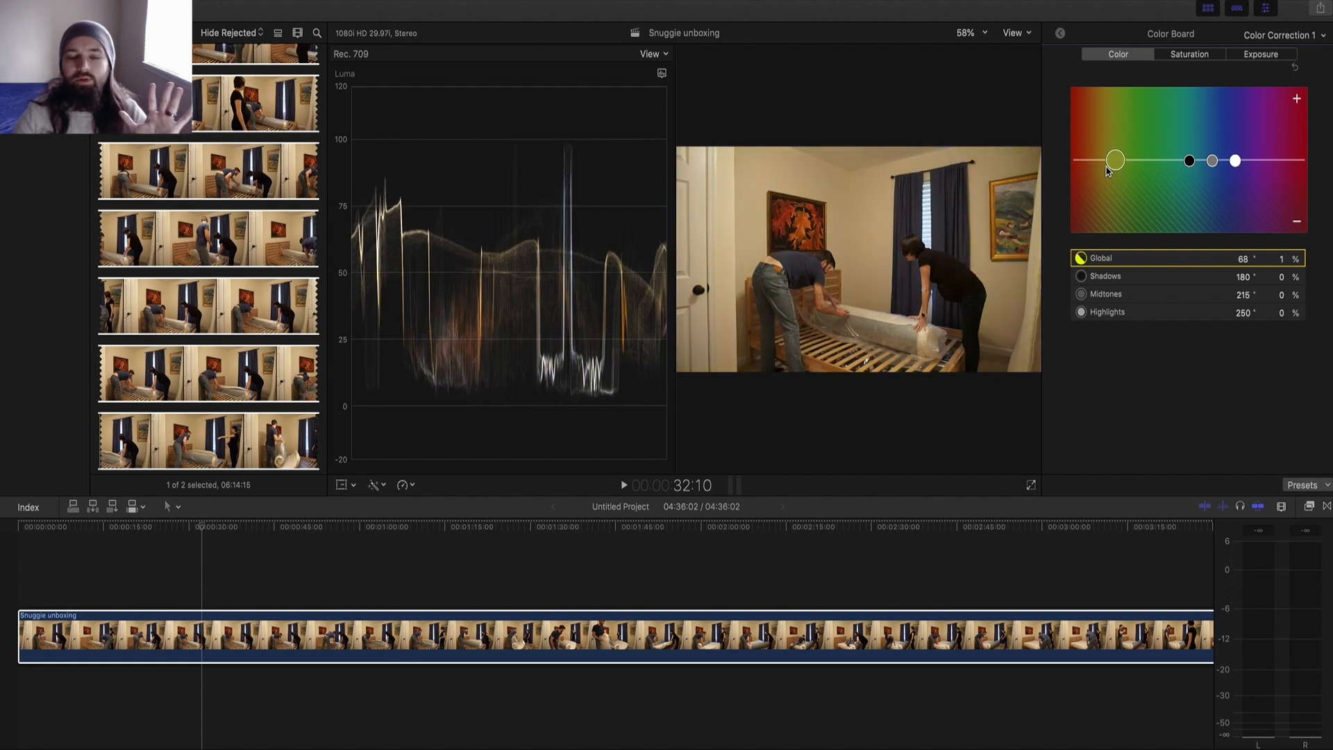
Switch the scope to Vectorscope and set the Global color to 34° and -2%.
left_click(662, 74)
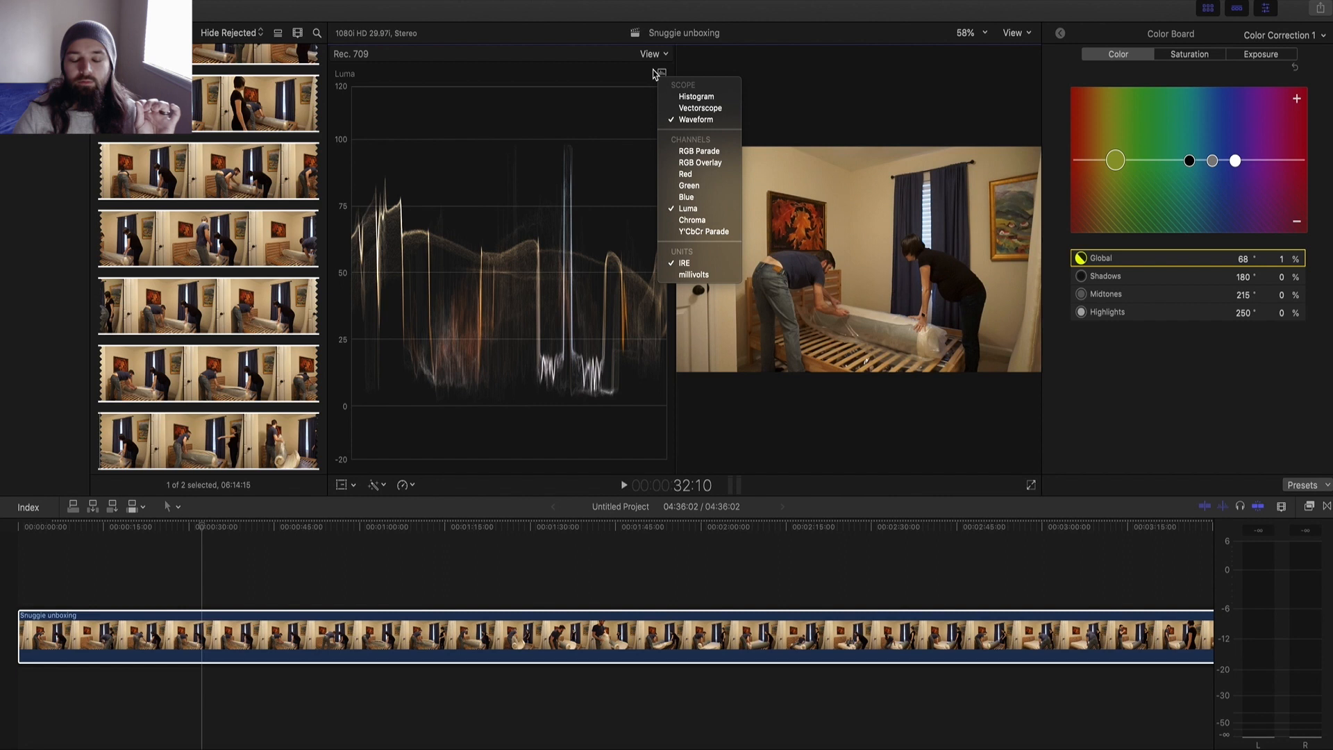
left_click(701, 108)
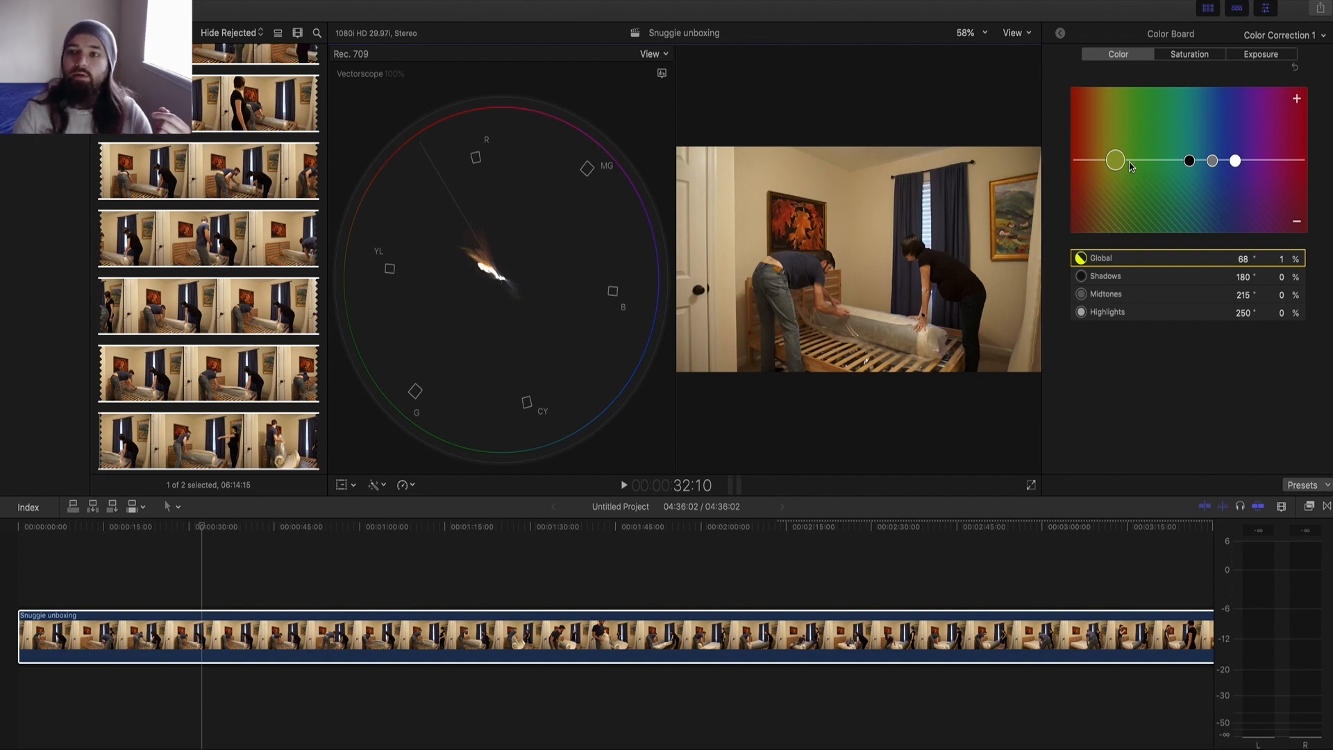
left_click_drag(1117, 164, 1091, 168)
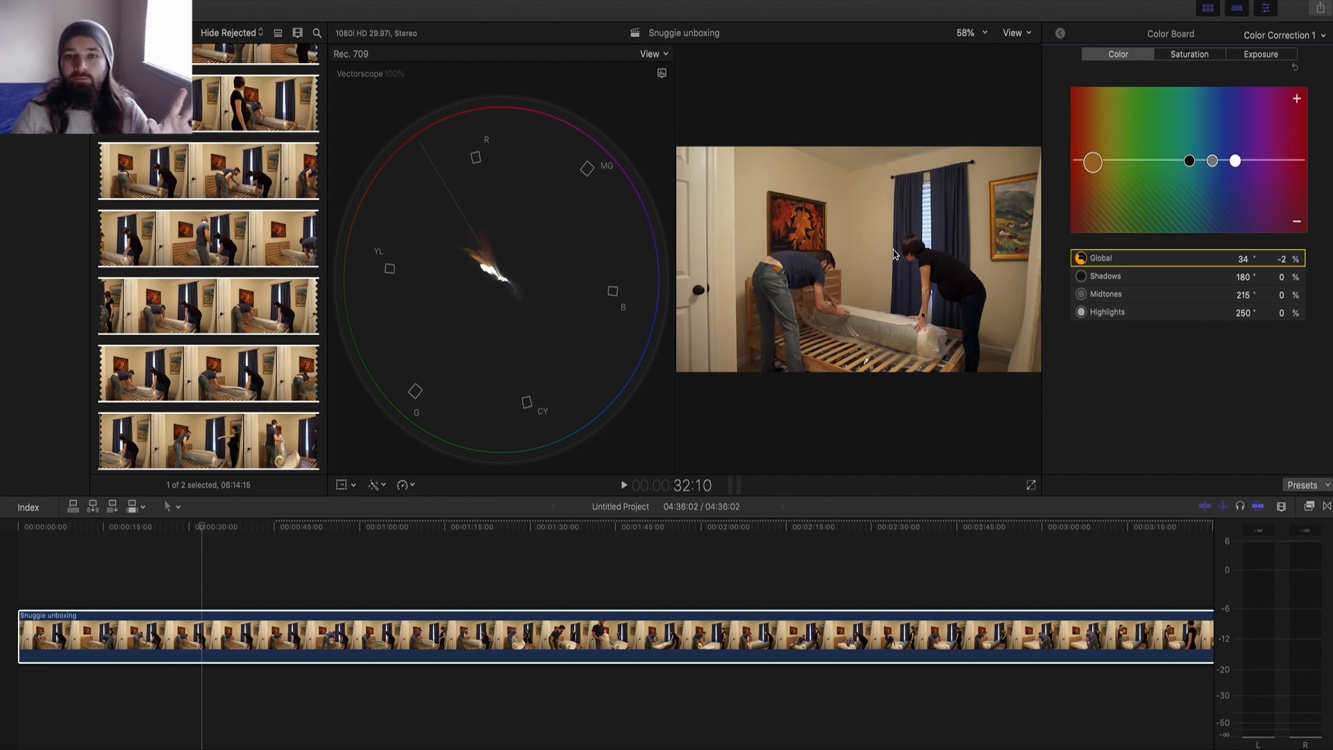
Adjust the Global color to 36° and -6% while watching the vectorscope.
left_click_drag(1092, 162, 1093, 178)
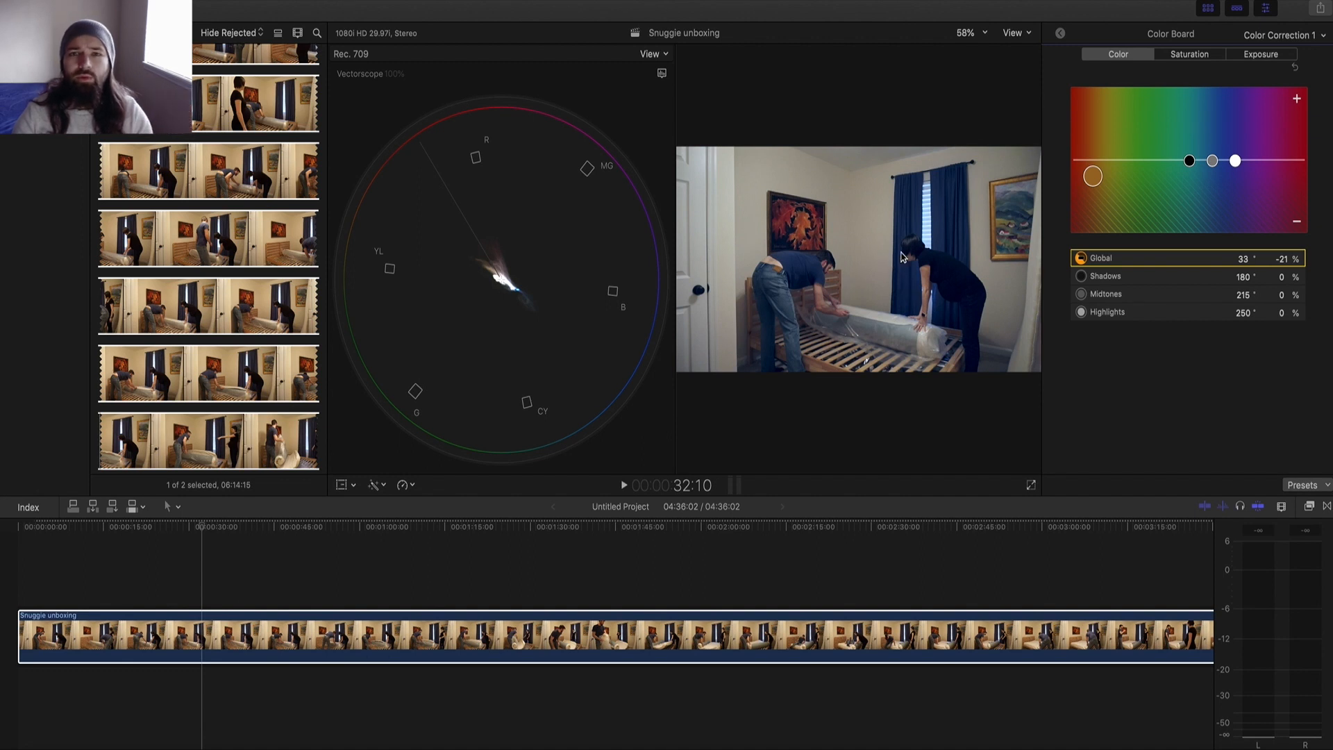
left_click_drag(1094, 182, 1095, 172)
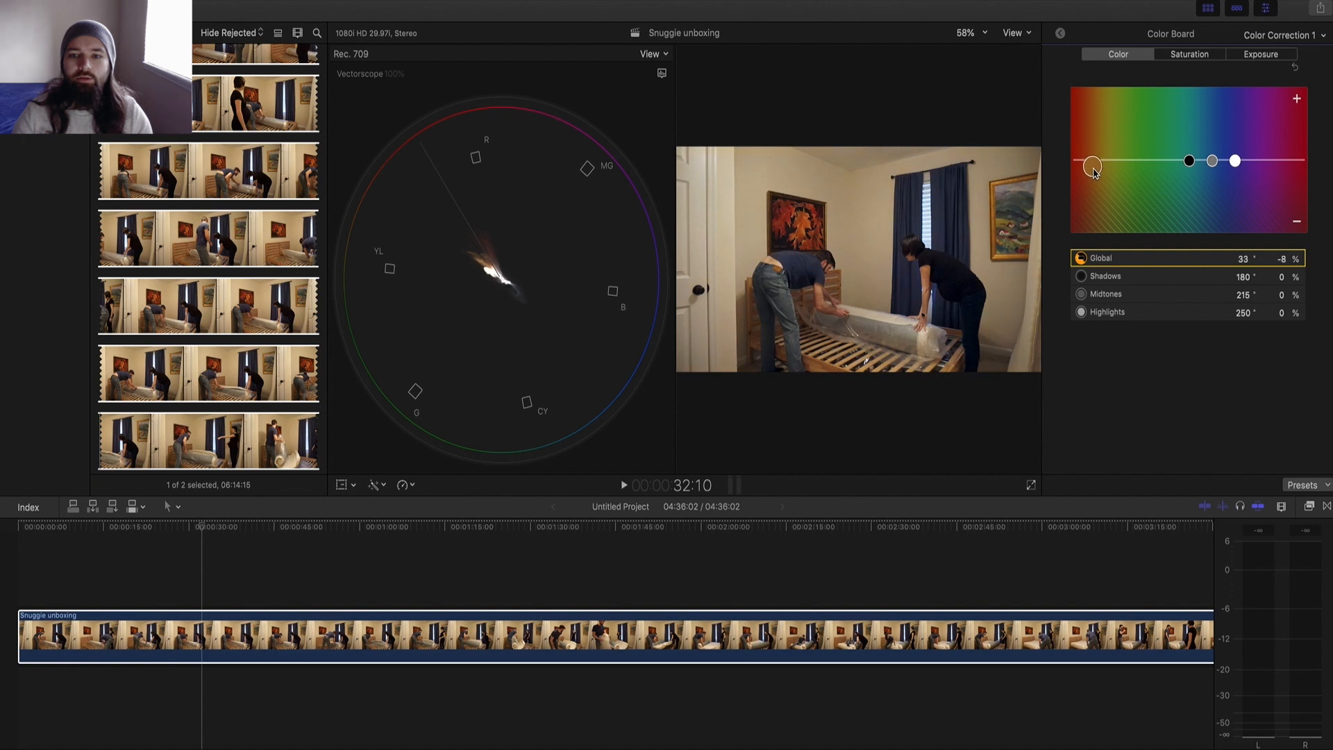
left_click_drag(1094, 173, 1096, 172)
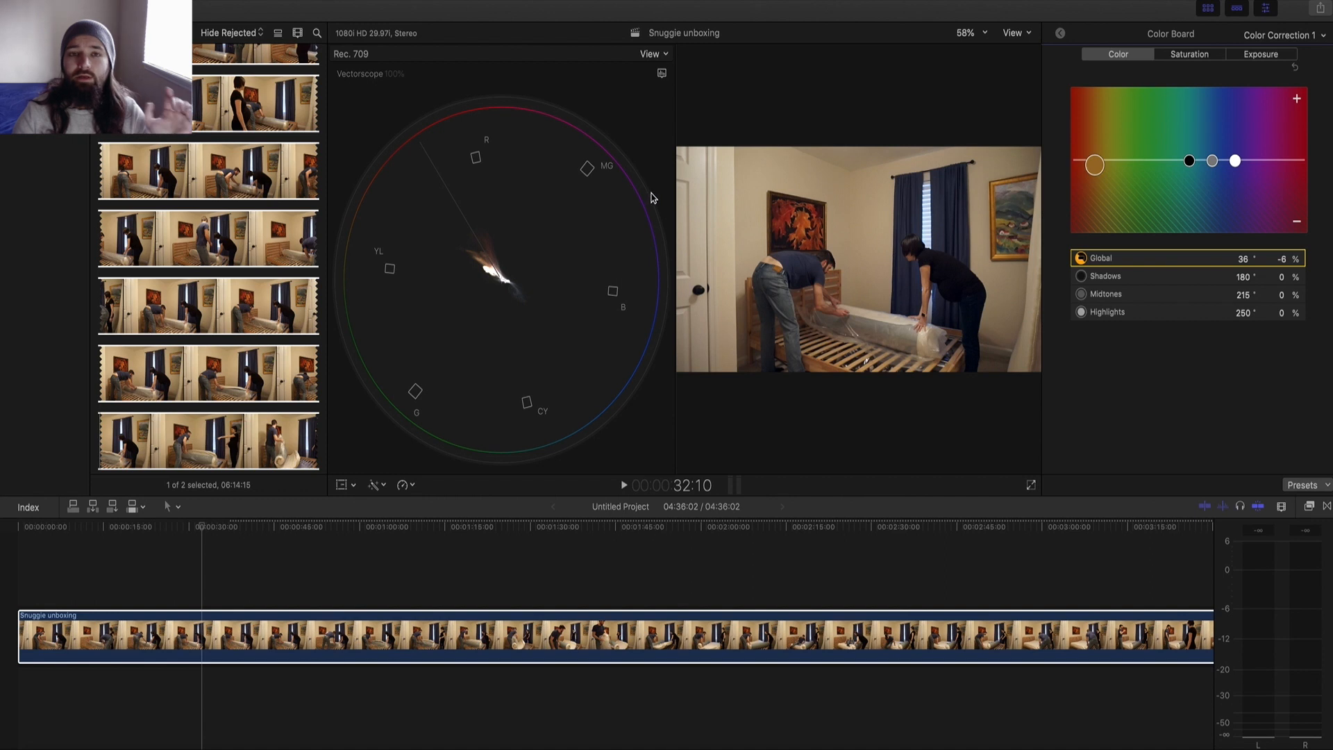
Set the Global saturation to 100% to exaggerate the color cast and fine-tune the Global color to 36° and -9%.
left_click(1190, 56)
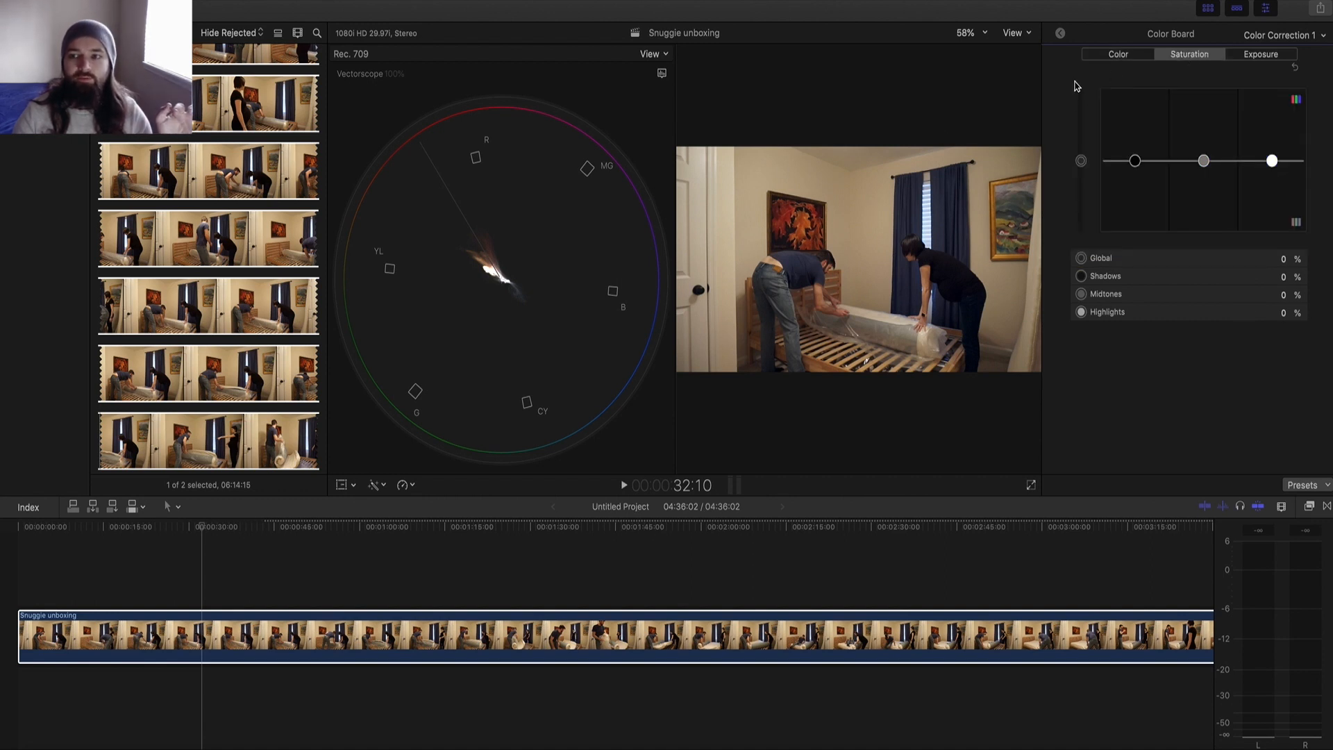
left_click_drag(1081, 161, 1087, 80)
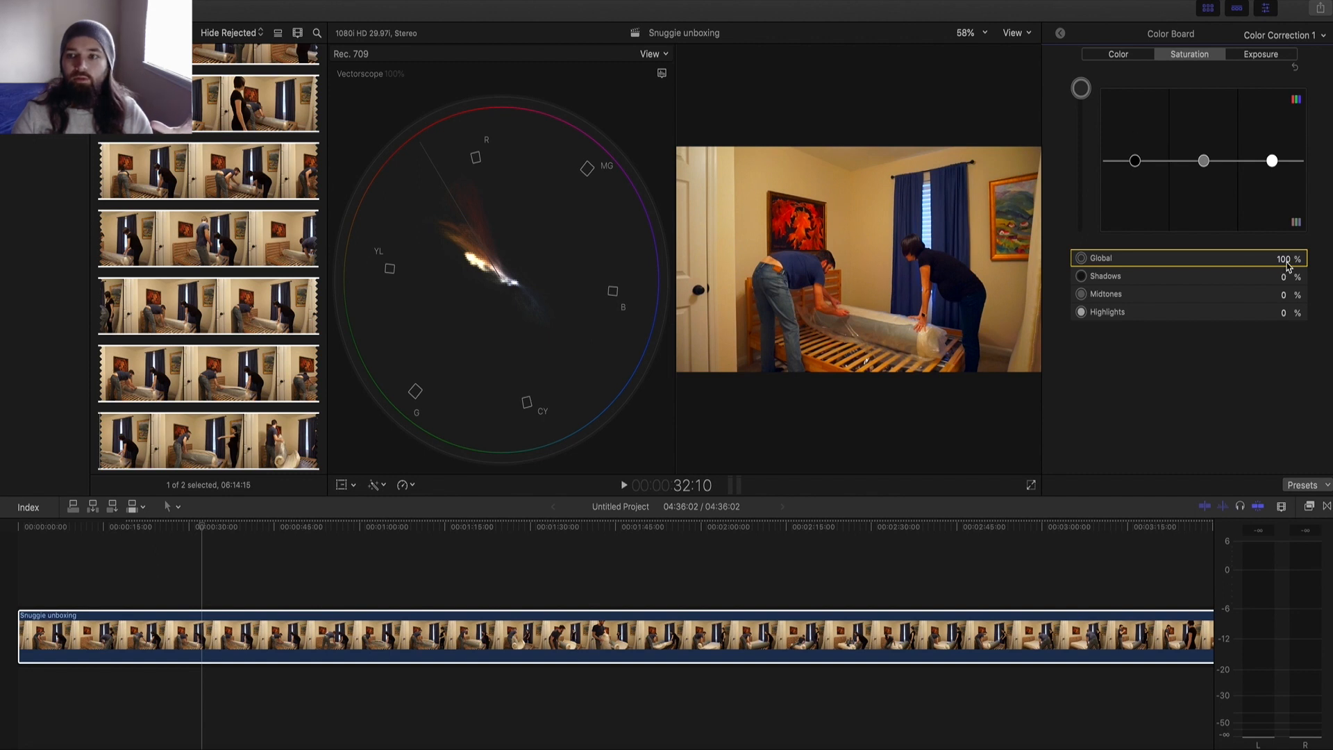
left_click(1128, 54)
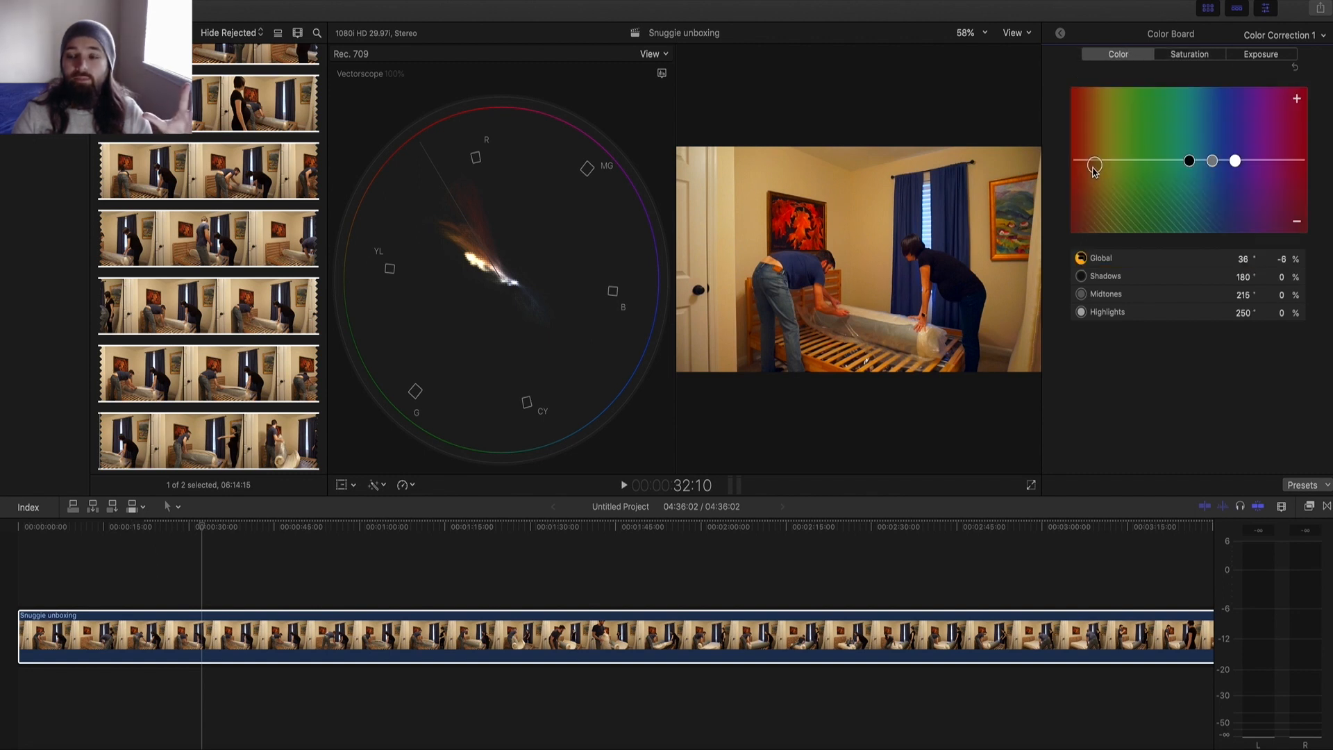
left_click_drag(1094, 166, 1093, 172)
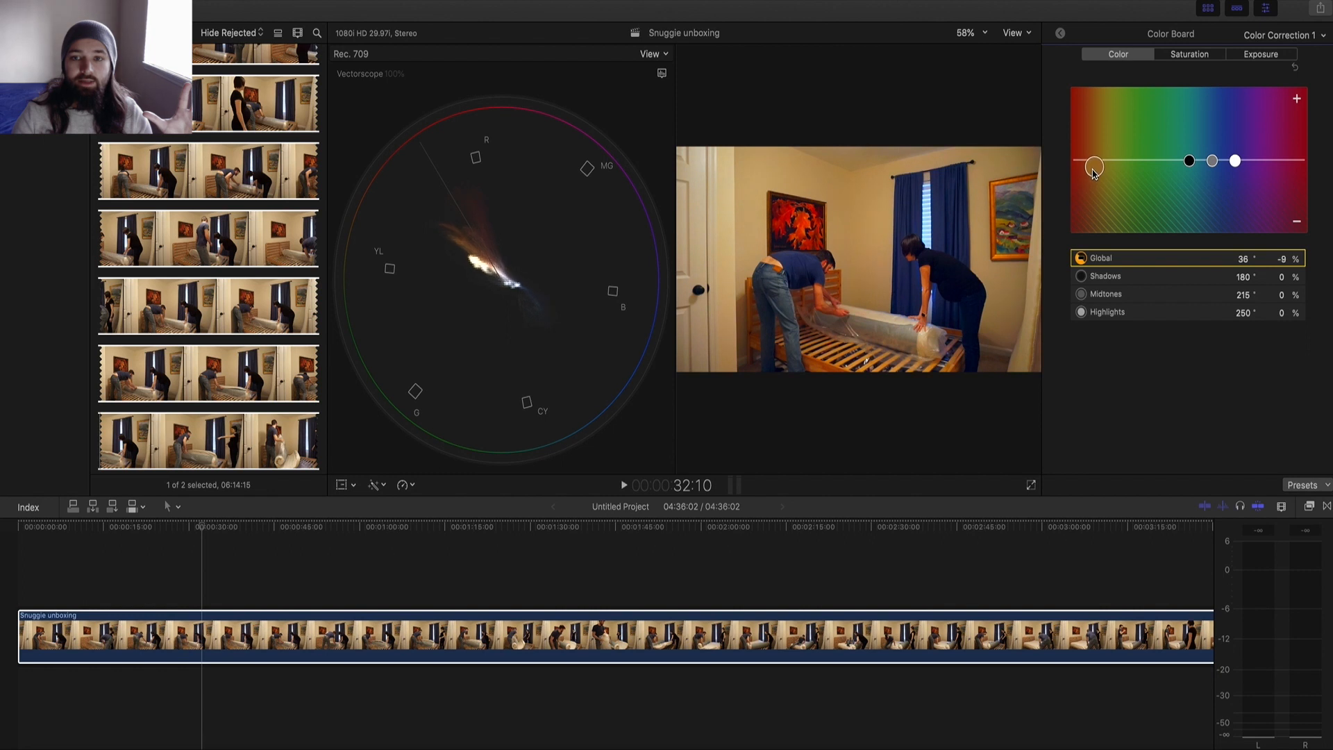
Reset the Global saturation to 0%.
left_click(1175, 54)
left_click_drag(1081, 91, 1077, 157)
left_click(1285, 259)
type("0")
key("Return")
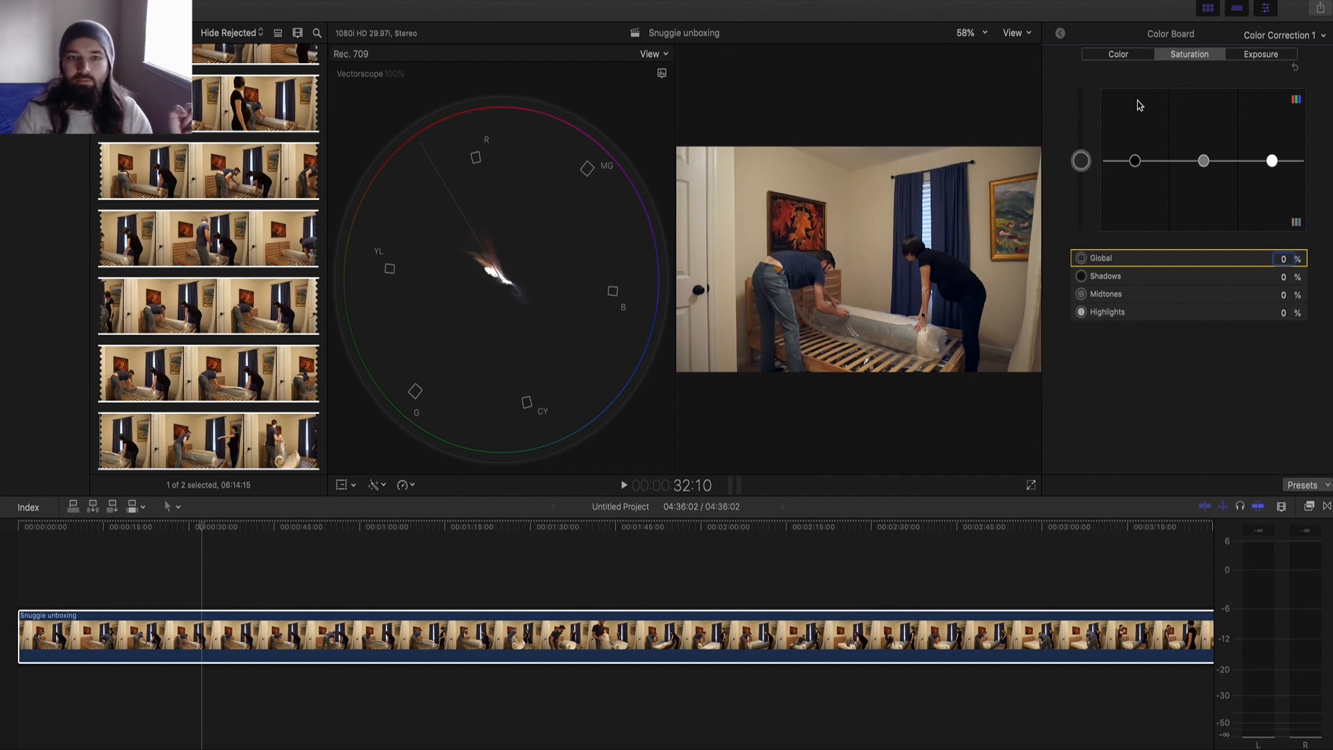
Leave the Color Board, hide the video scopes and compare the picture with Color Correction 1 off and on, leaving it enabled.
left_click(1060, 33)
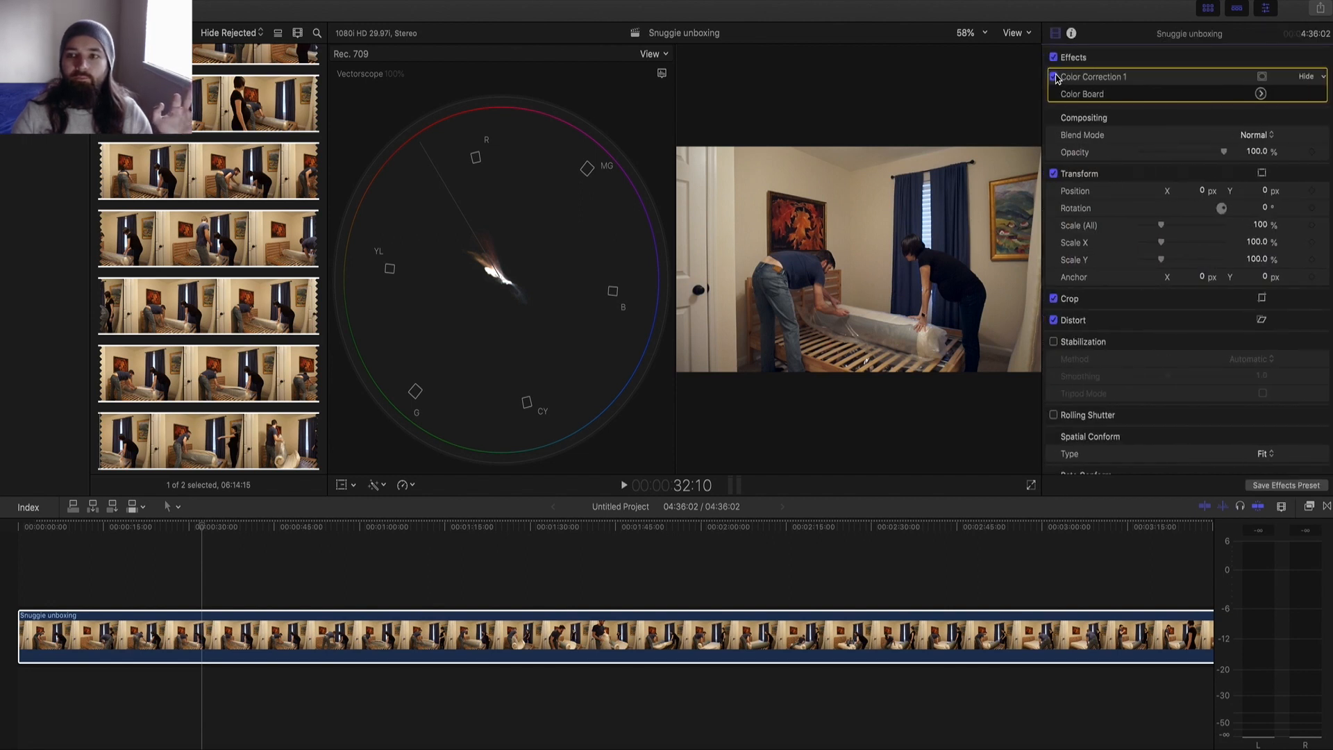
key("super+7")
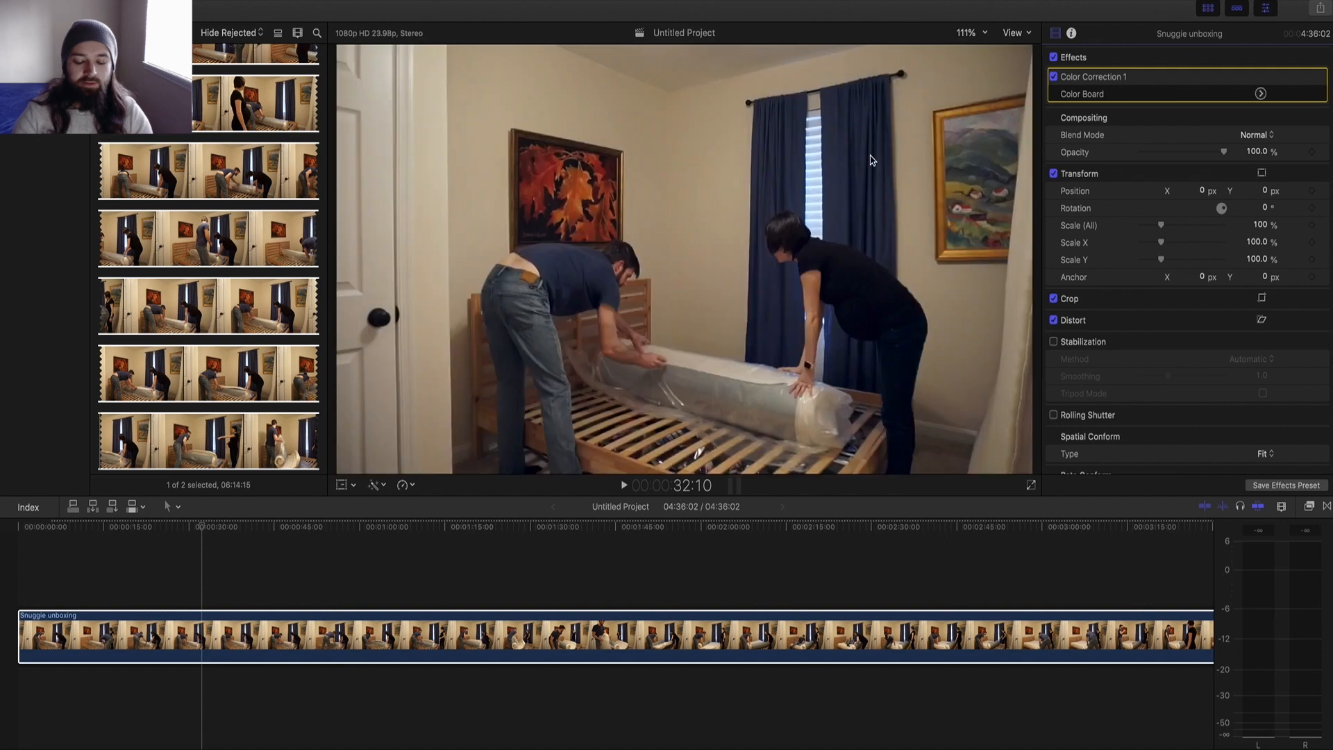
left_click(1053, 77)
left_click(1054, 77)
left_click(1053, 77)
left_click(1054, 77)
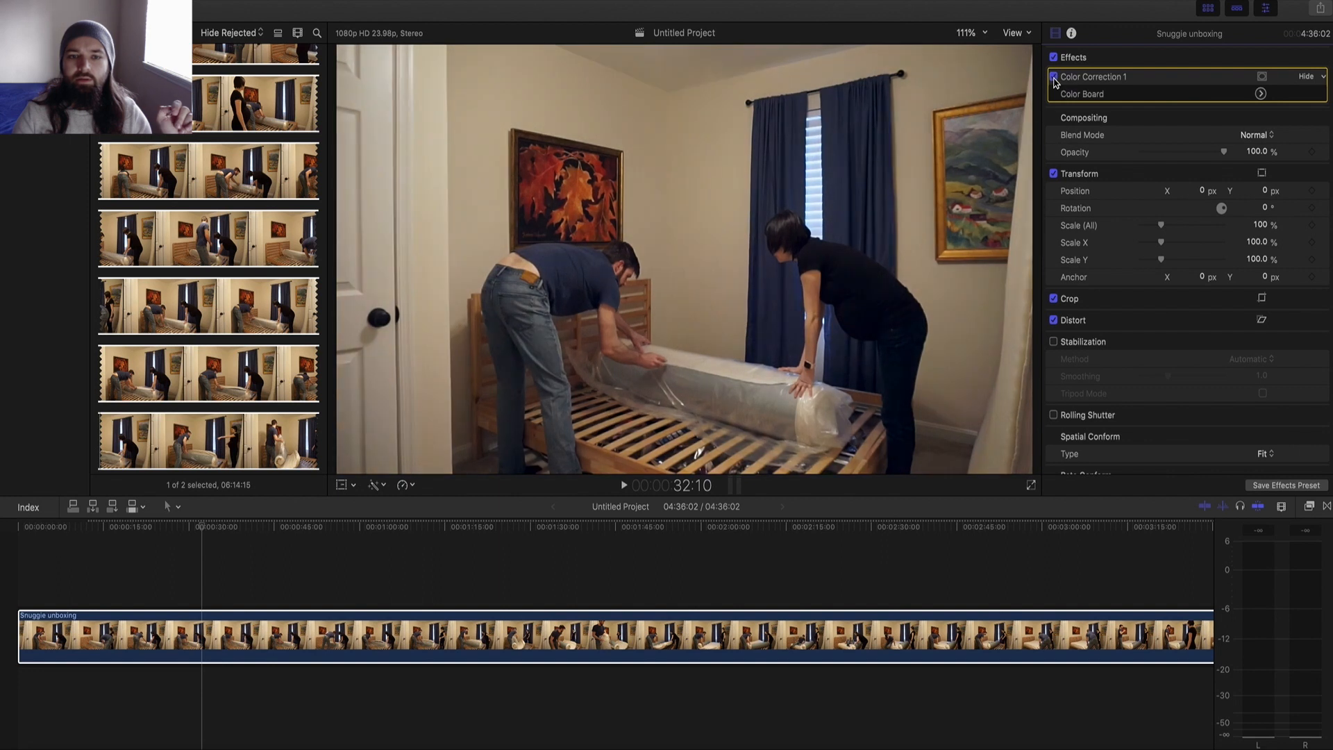
left_click(1054, 77)
left_click(1054, 77)
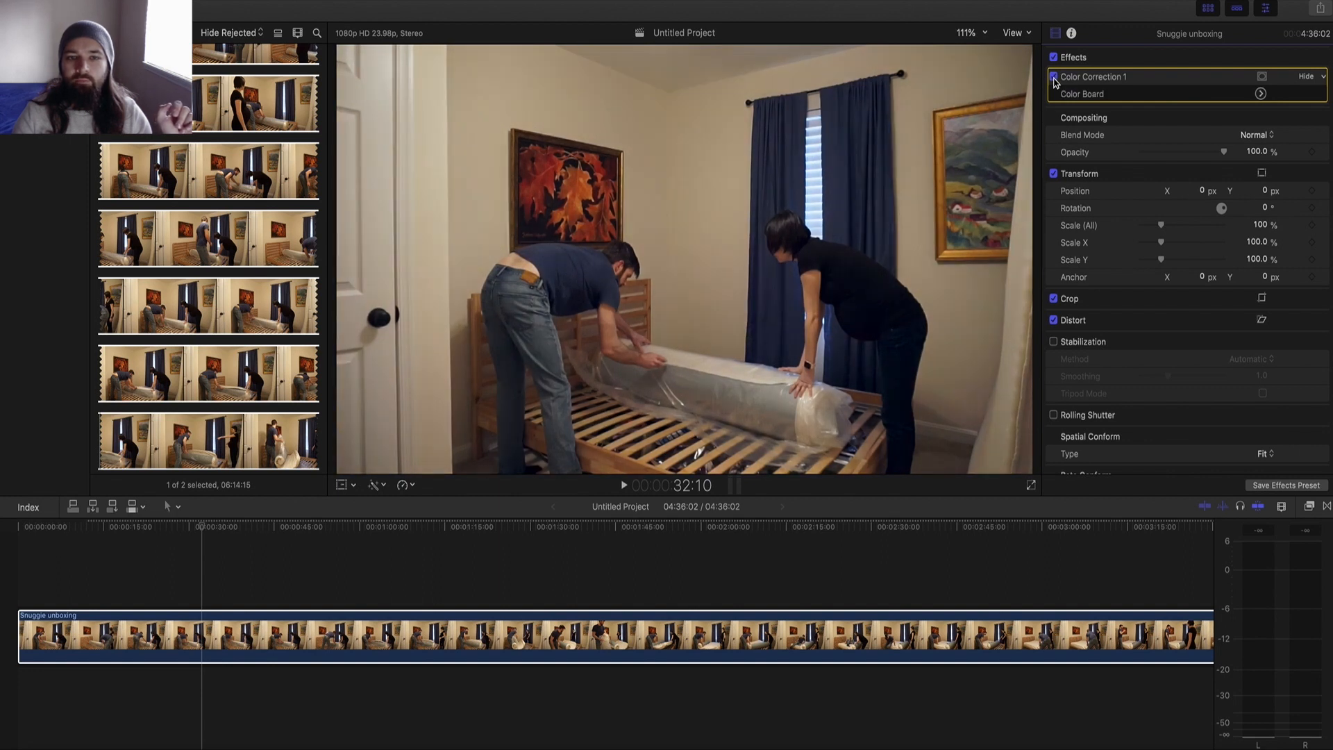
left_click(1053, 77)
left_click(1053, 77)
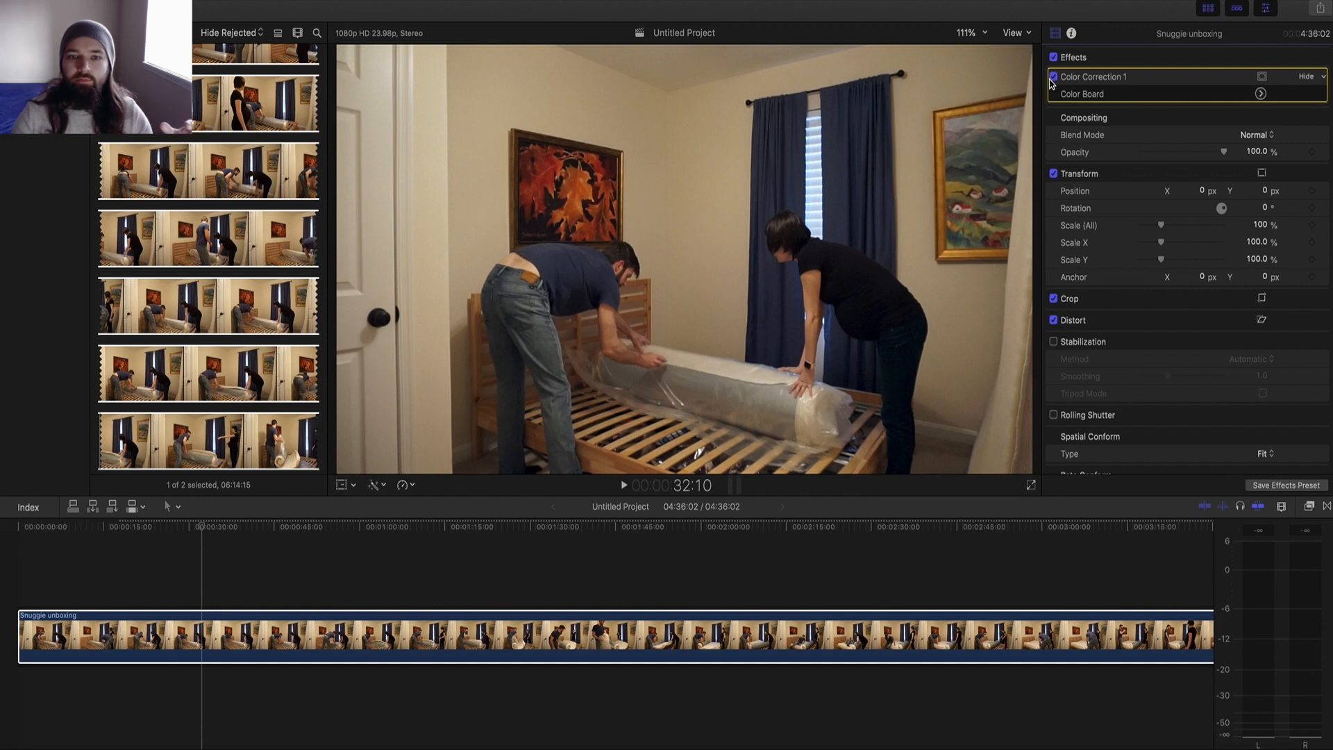
left_click(1054, 77)
left_click(1054, 77)
Return to the Color Board's saturation controls and set Highlights to -100% and Global to 50%.
scroll(1262, 97, "right", 2)
left_click(1233, 93)
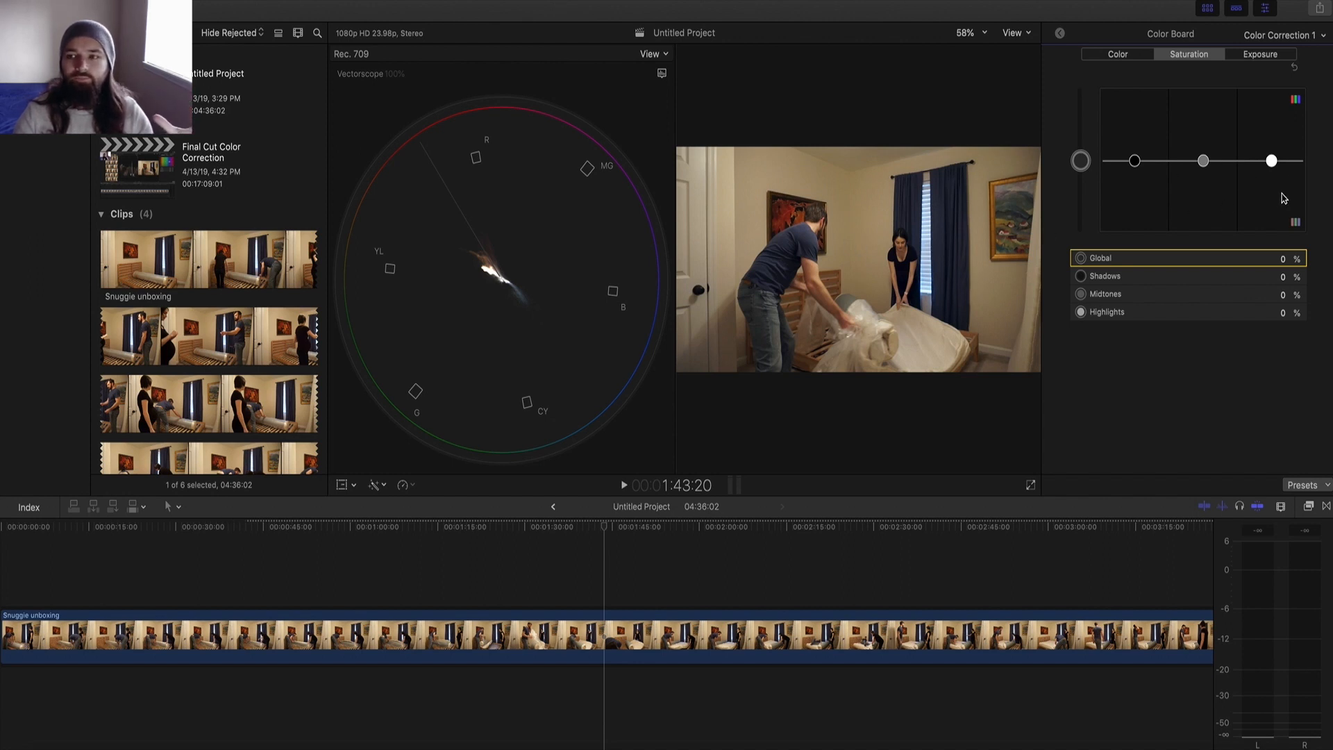
left_click_drag(1271, 161, 1271, 237)
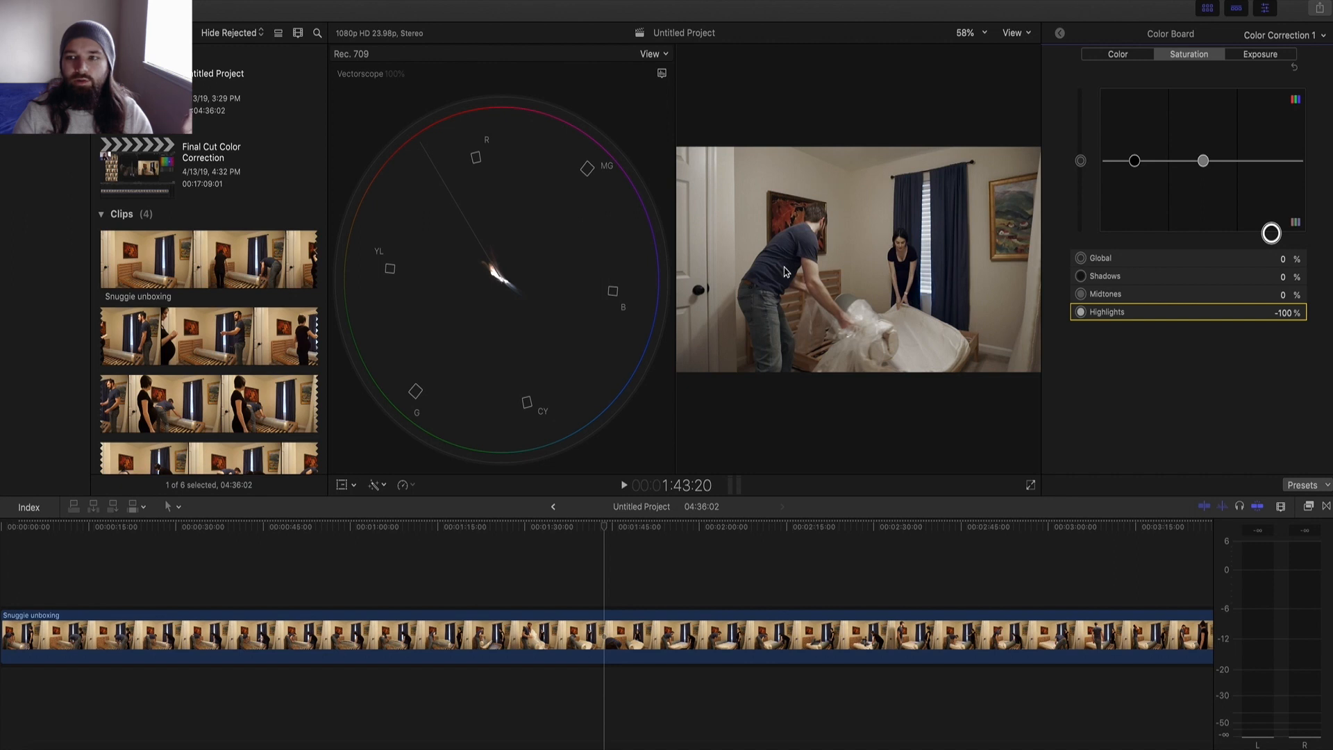
left_click_drag(1082, 165, 1084, 134)
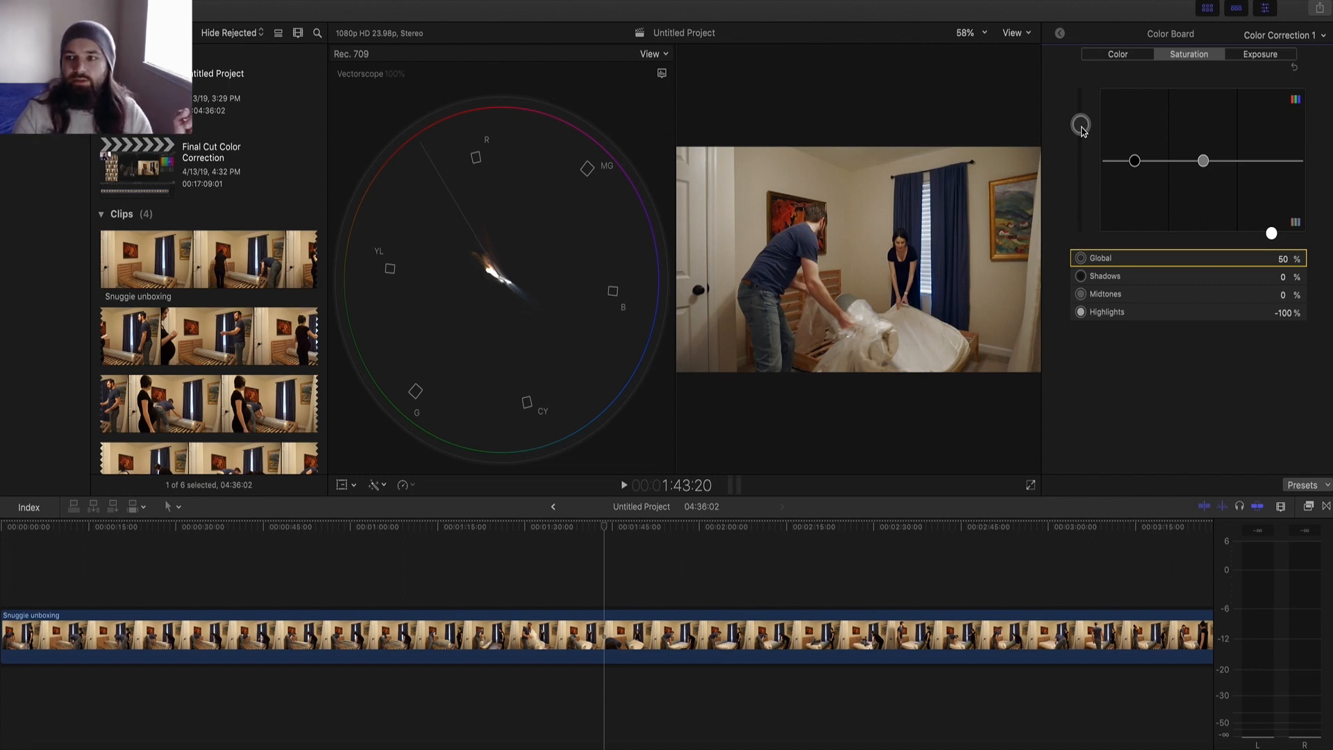
Compare Highlights saturation at 0% and -100% on the vectorscope, leaving it at -100%.
left_click(1271, 233)
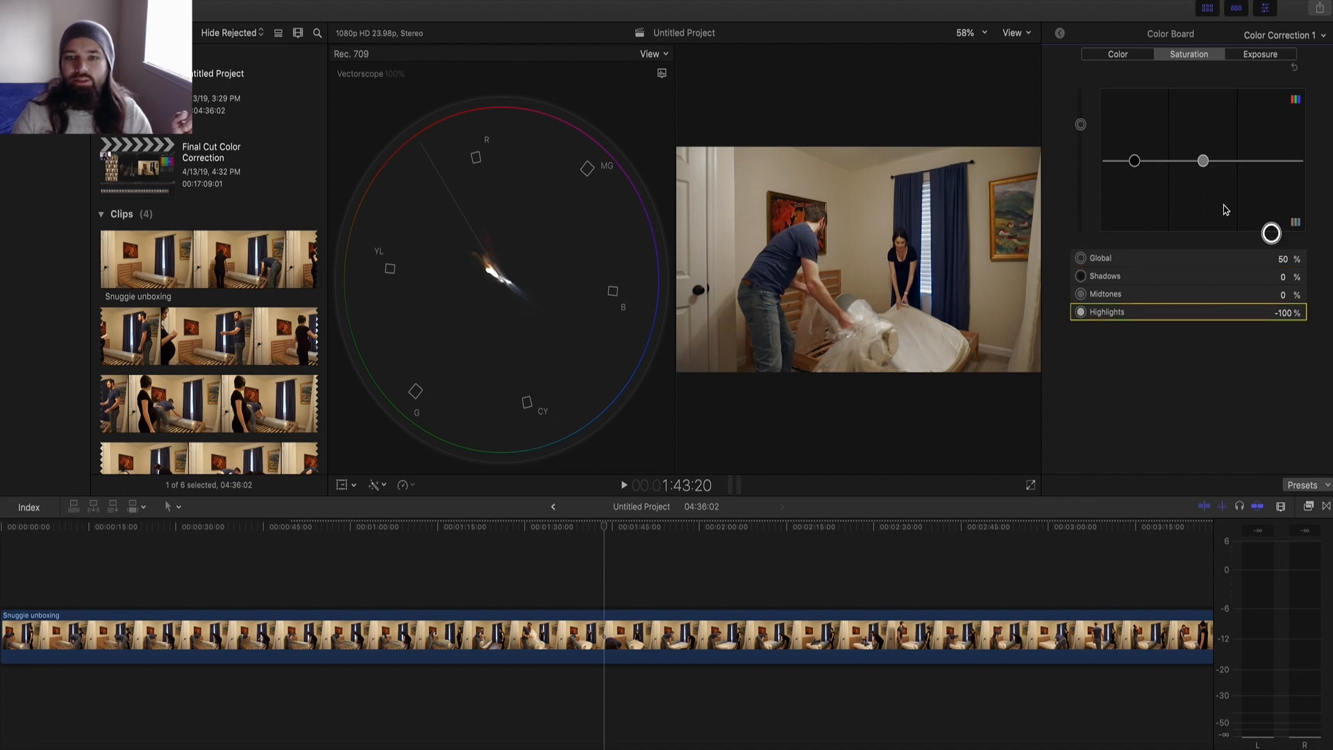
left_click_drag(1272, 235, 1270, 166)
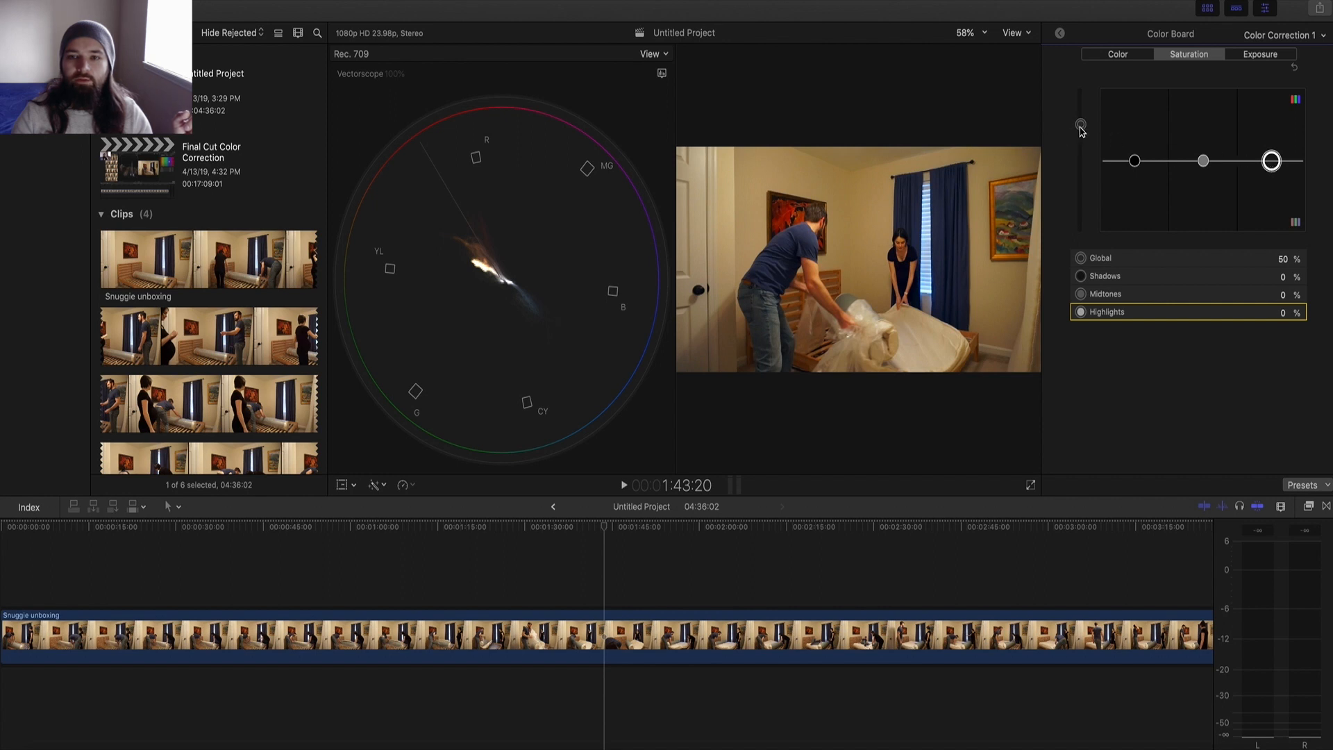
mouse_move(1081, 129)
left_mouse_down()
mouse_move(1080, 165)
mouse_move(1078, 117)
mouse_move(1077, 132)
left_mouse_up()
left_click_drag(1271, 161, 1262, 269)
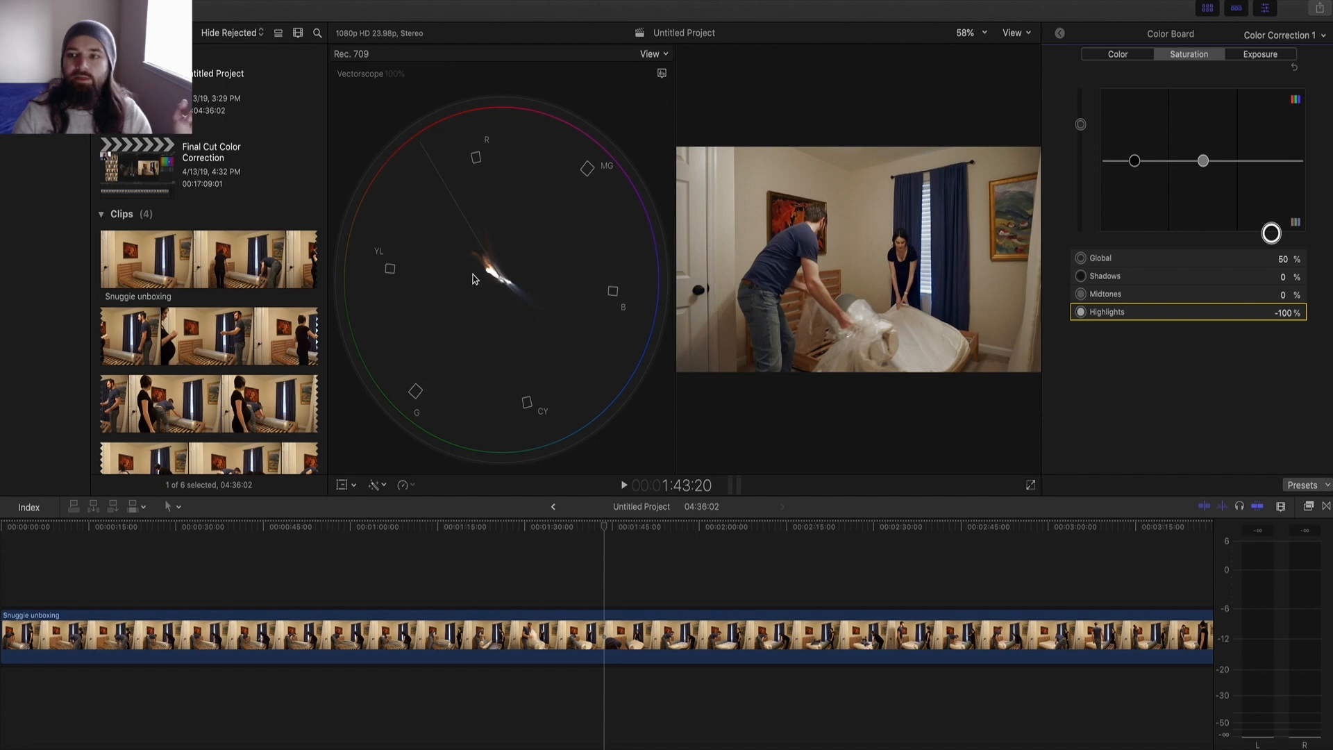
mouse_move(1271, 233)
left_mouse_down()
mouse_move(1271, 174)
mouse_move(1251, 237)
left_mouse_up()
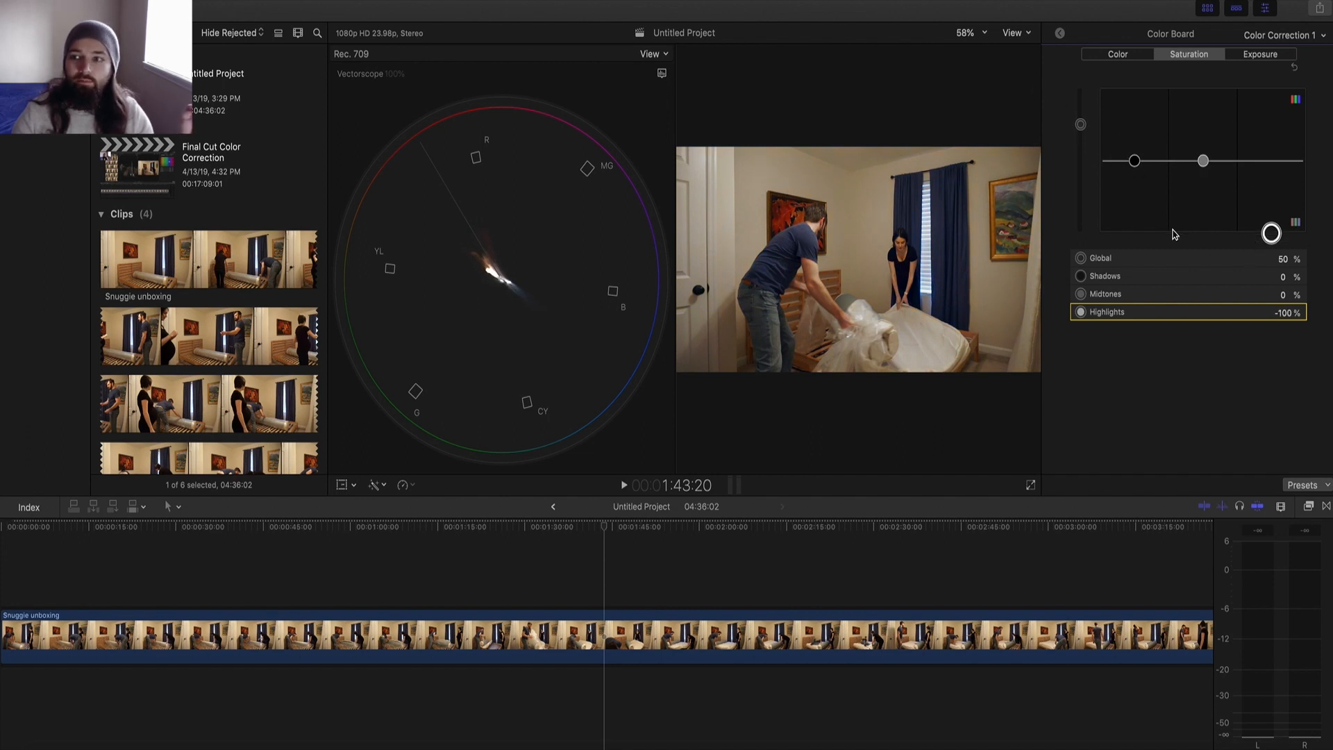
Leave the Color Board and compare the vectorscope trace with Color Correction 1 off and on, leaving it enabled.
left_click(1060, 32)
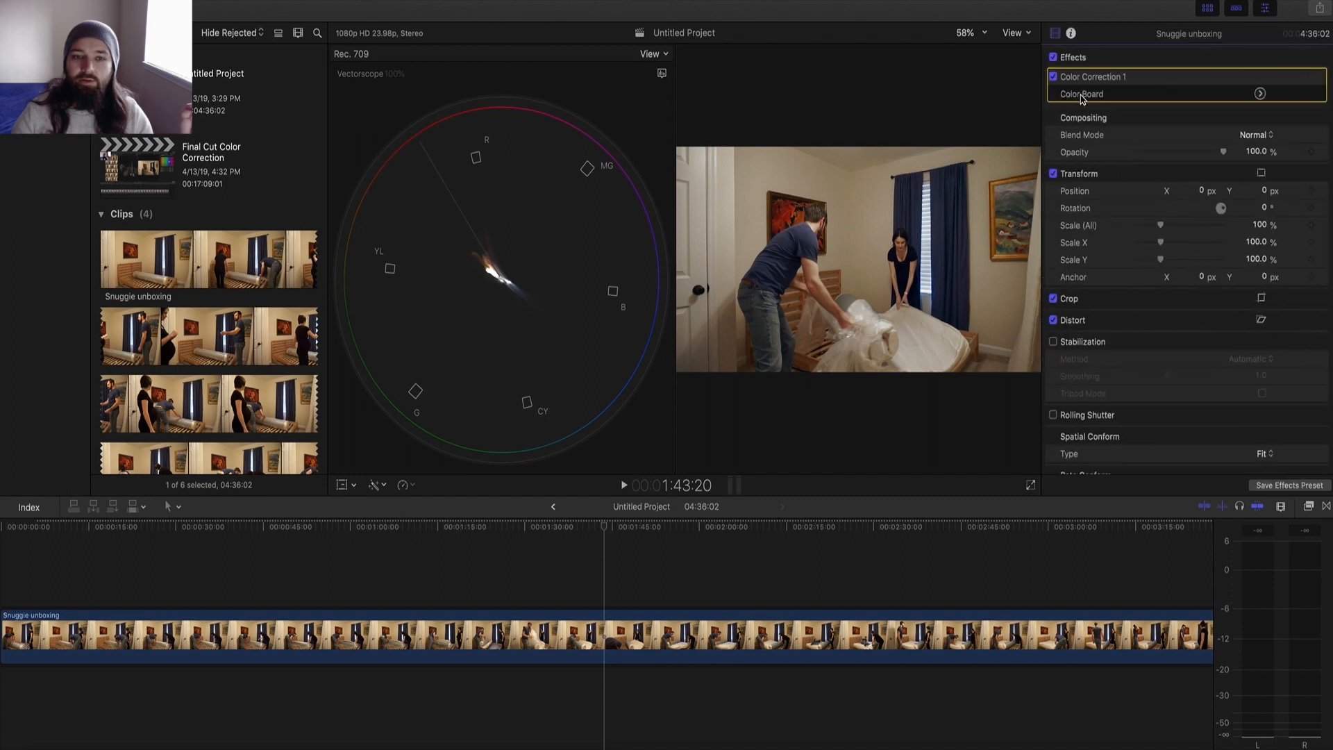
left_click(1054, 78)
left_click(1054, 78)
left_click(1054, 78)
left_click(1053, 78)
left_click(1054, 78)
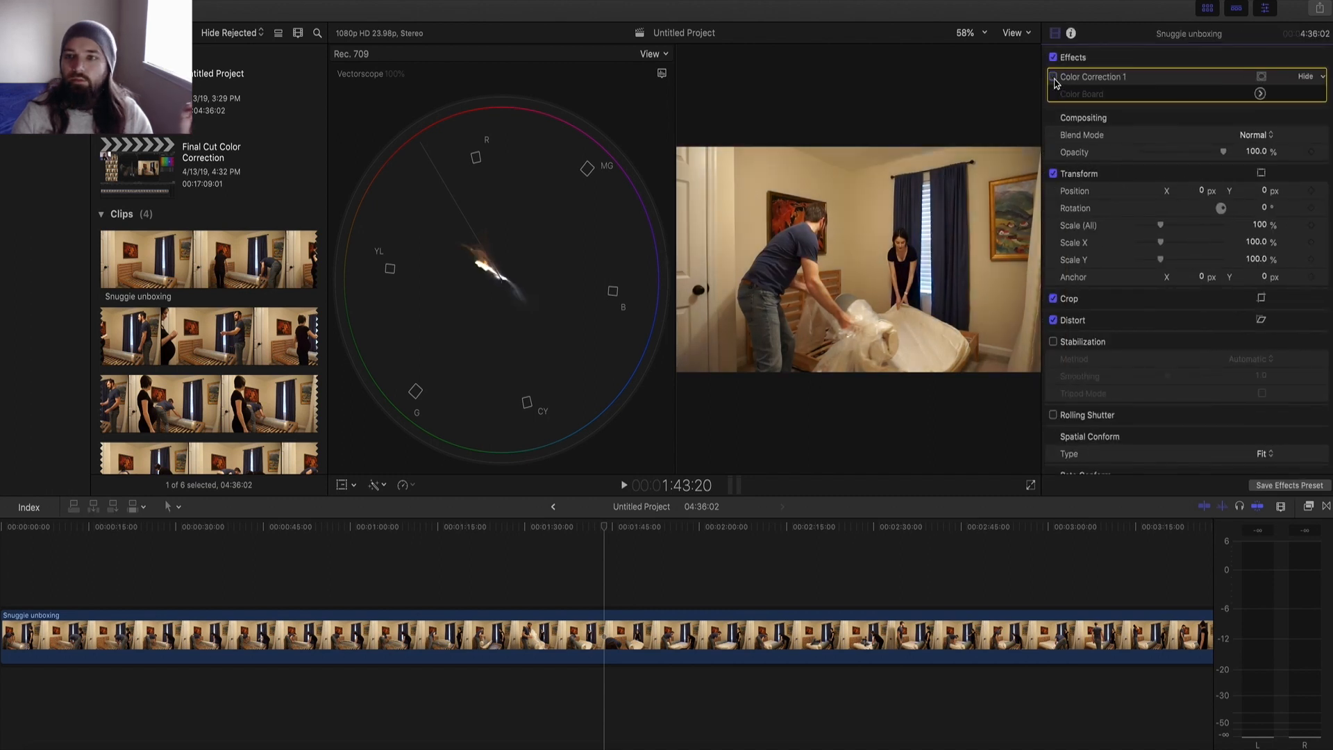
left_click(1053, 78)
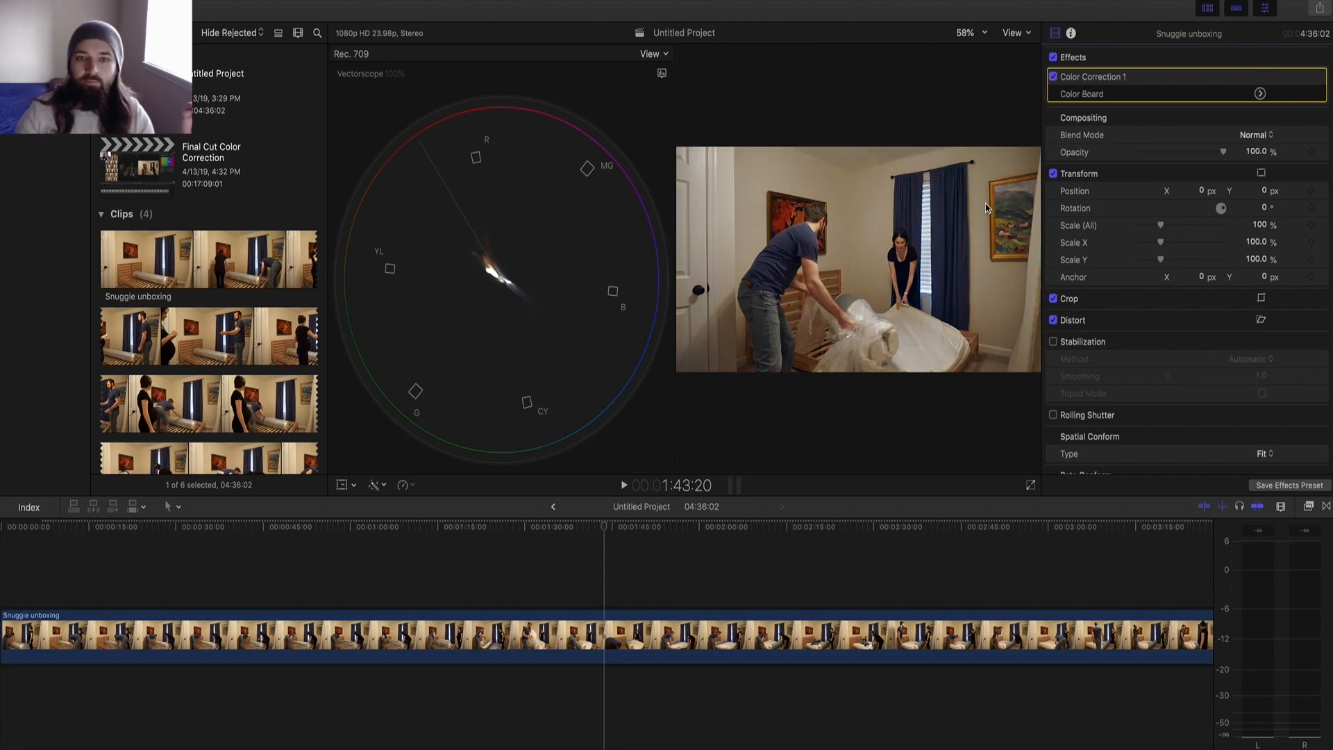
Hide the video scopes and toggle Color Correction 1 to compare the enlarged picture before and after, leaving the effect enabled.
key("super+7")
left_click(1054, 77)
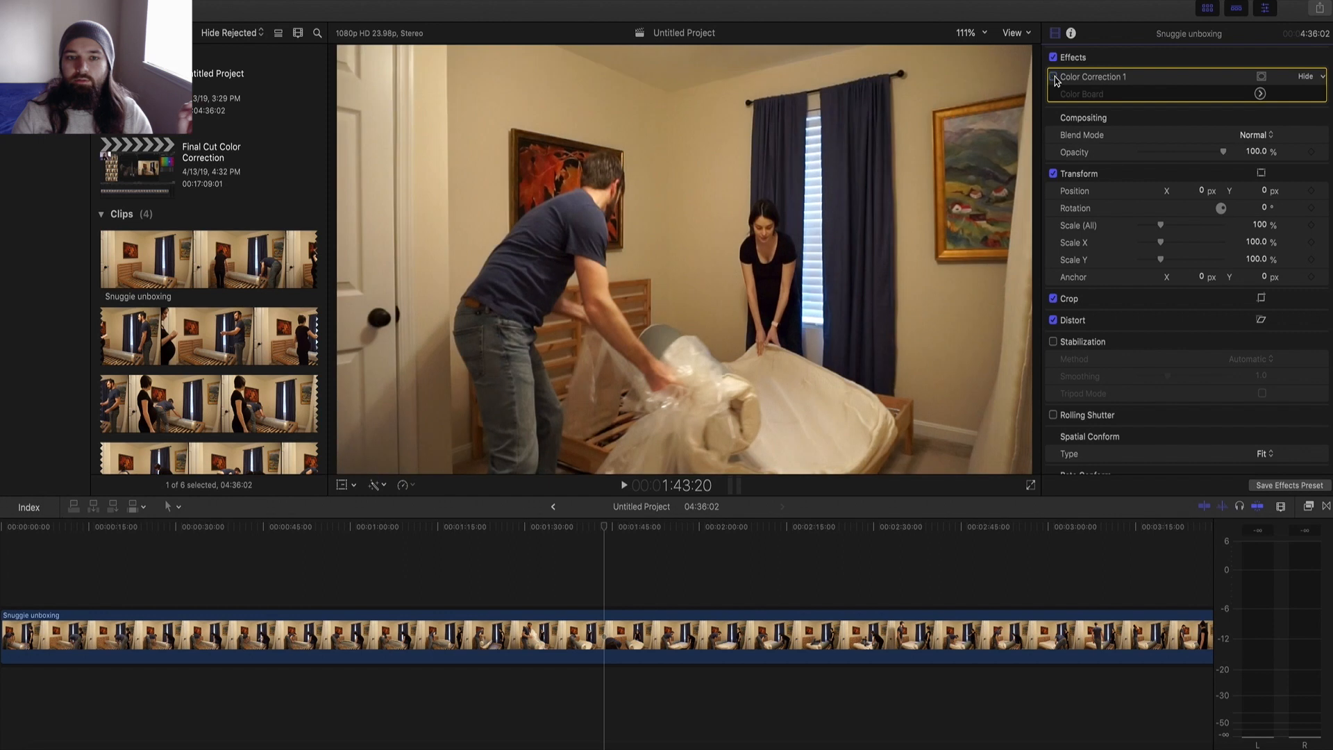
left_click(1054, 77)
left_click(1054, 77)
left_click(1054, 77)
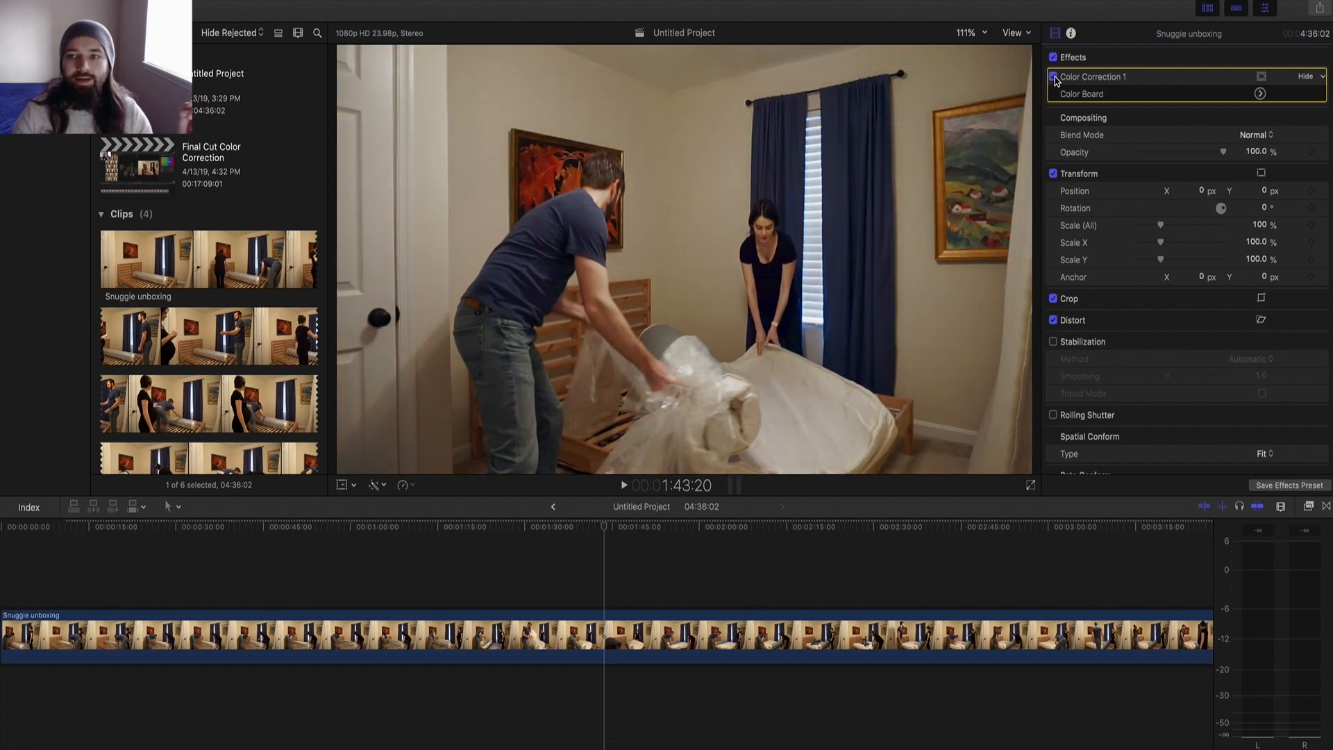
left_click(1054, 77)
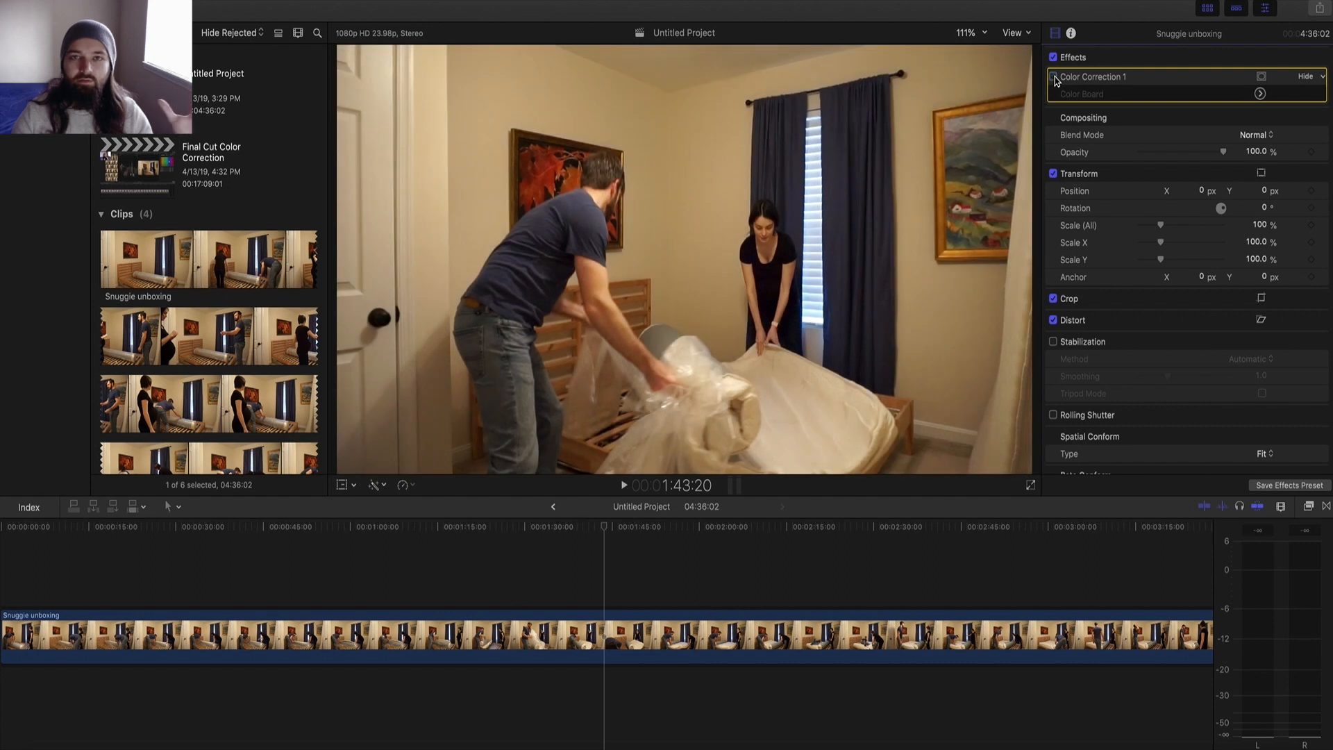
left_click(1053, 77)
Move the playhead to 1:31:02 and compare that frame with Color Correction 1 off and on.
left_click_drag(604, 527, 530, 531)
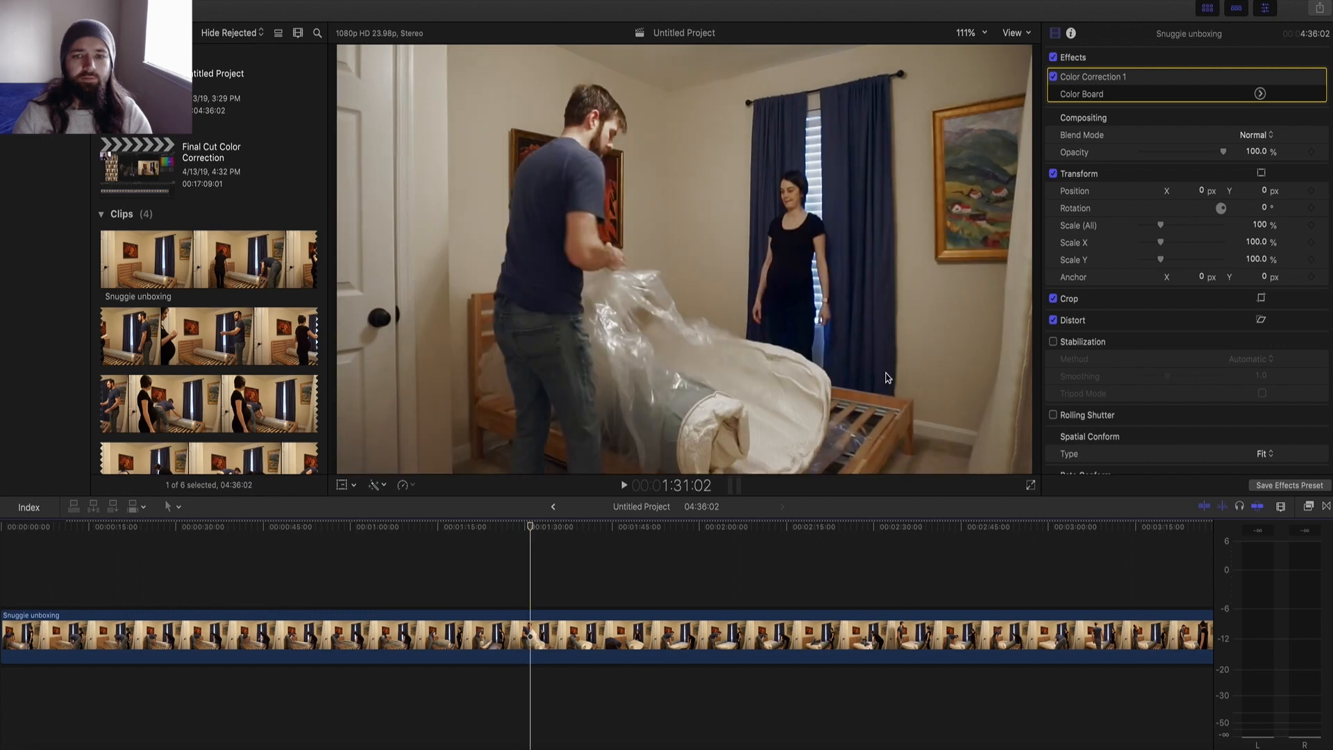
left_click(1053, 77)
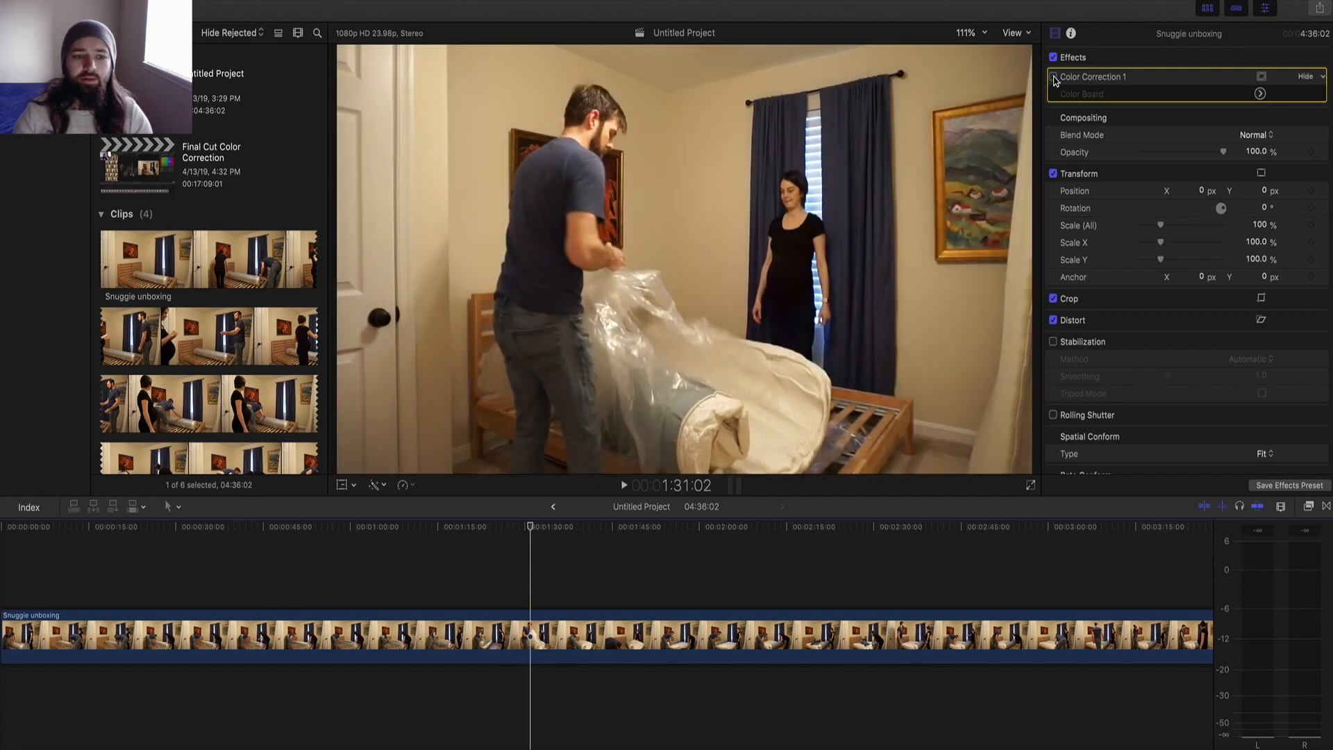
left_click(1053, 77)
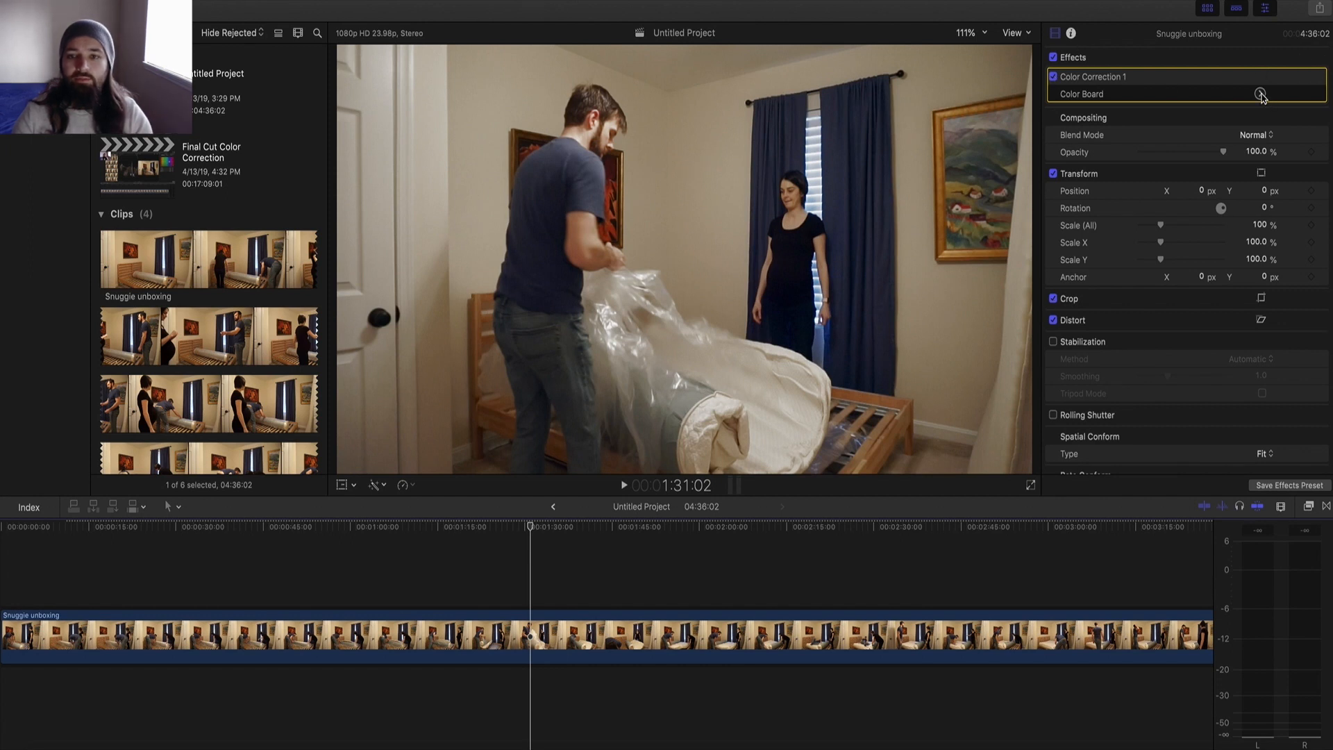
Show the video scopes again and compare the 1:31:02 frame with Color Correction 1 off and on, leaving it enabled.
key("super+7")
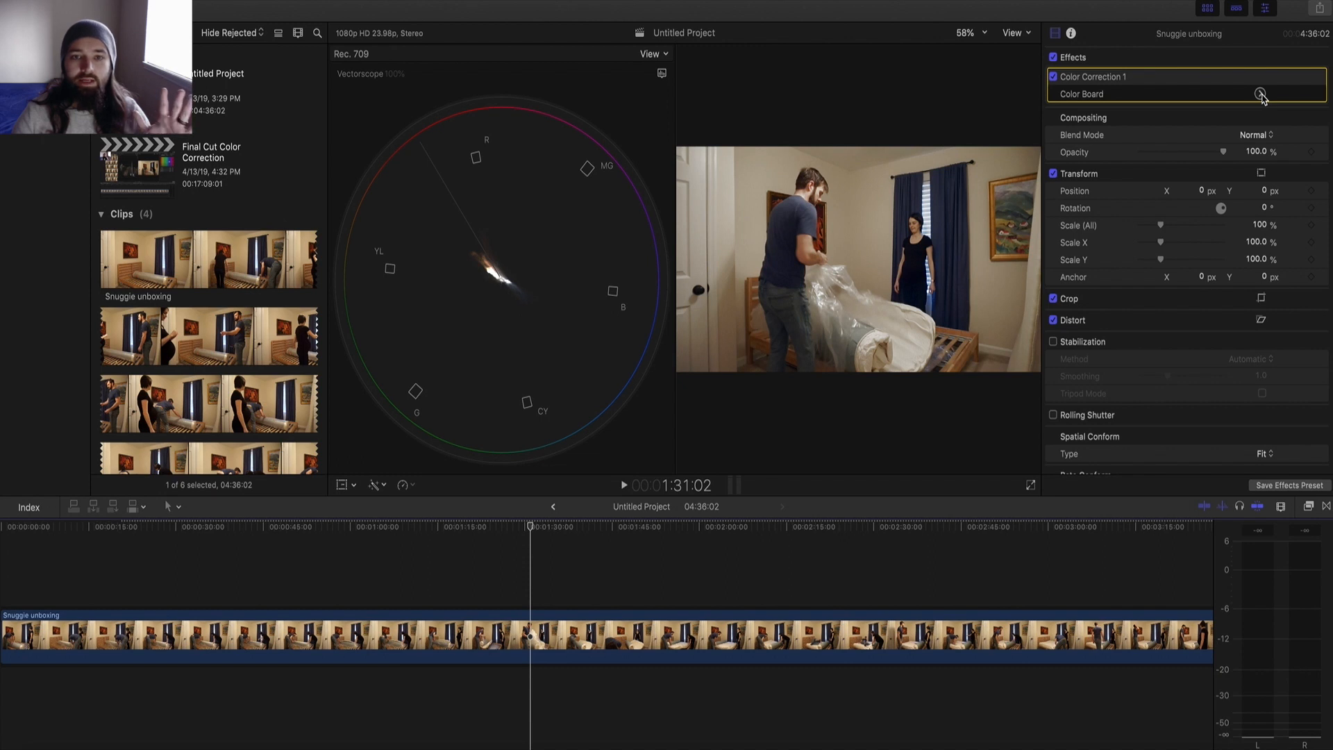
left_click(1053, 76)
left_click(1053, 77)
left_click(1053, 77)
left_click(1053, 76)
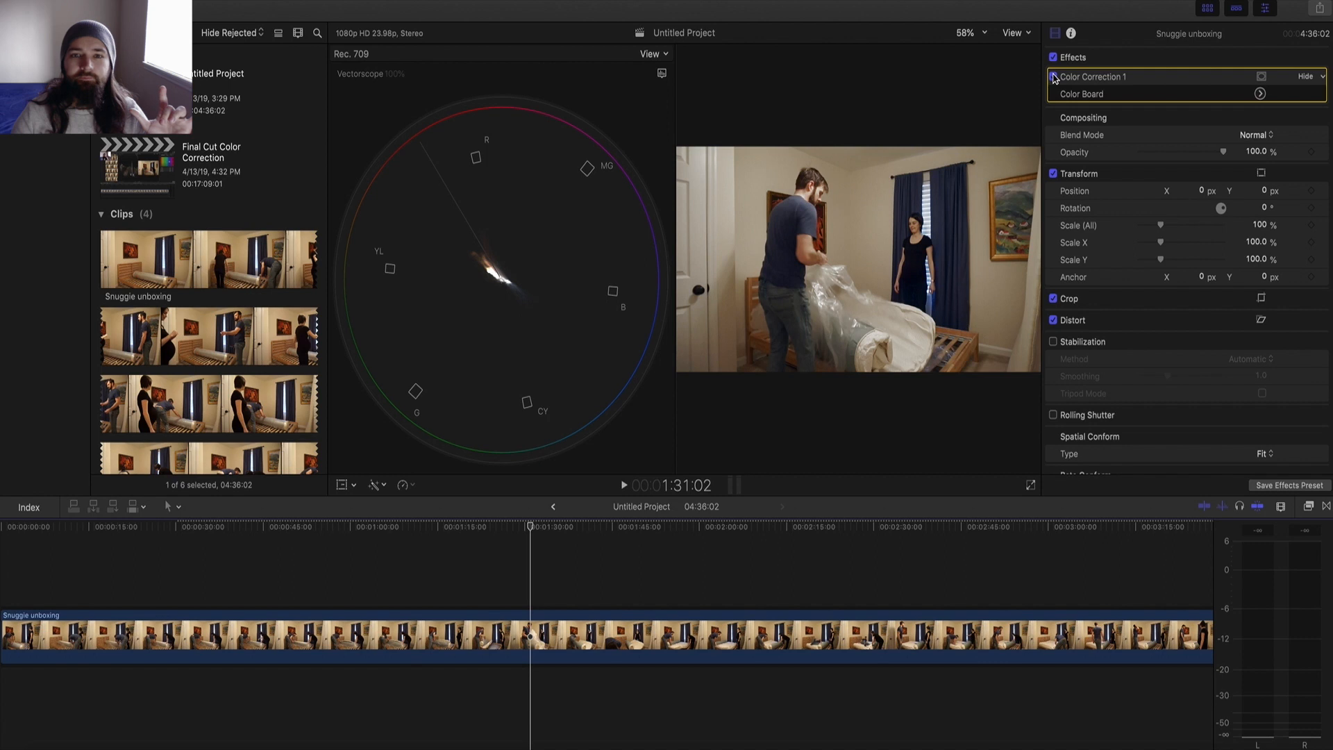